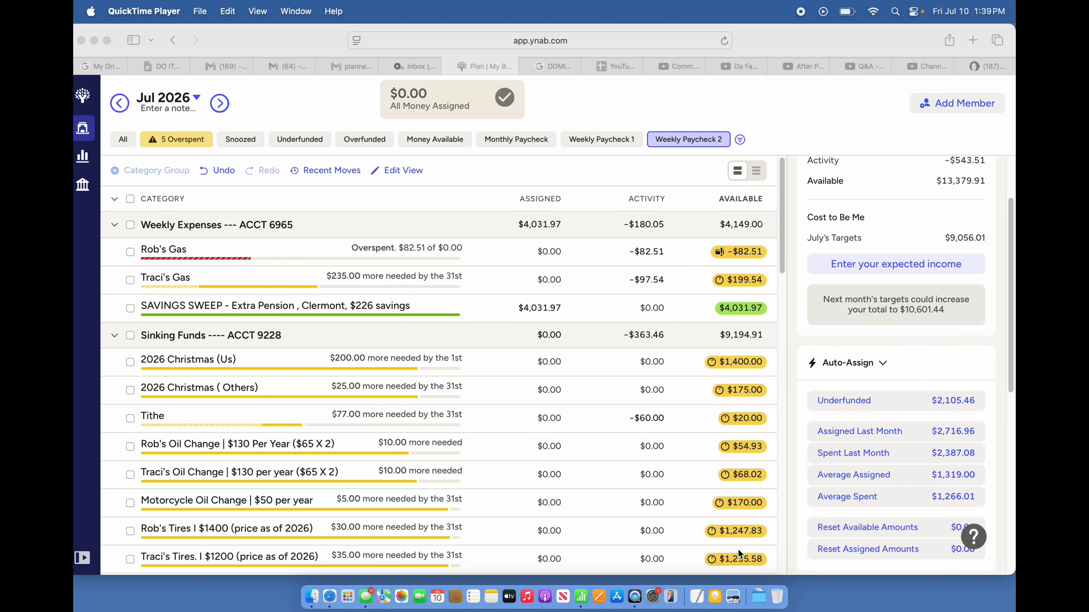
# - Subtract $1,448 from the amount assigned to the SAVINGS SWEEP category under Weekly Expenses
pyautogui.click(534, 308)
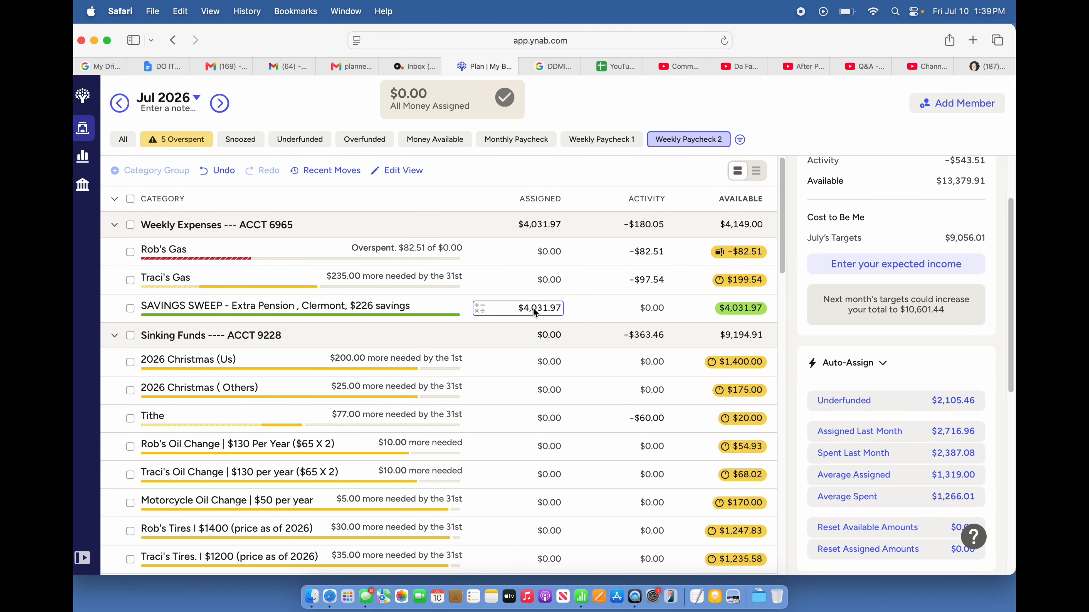
pyautogui.click(482, 309)
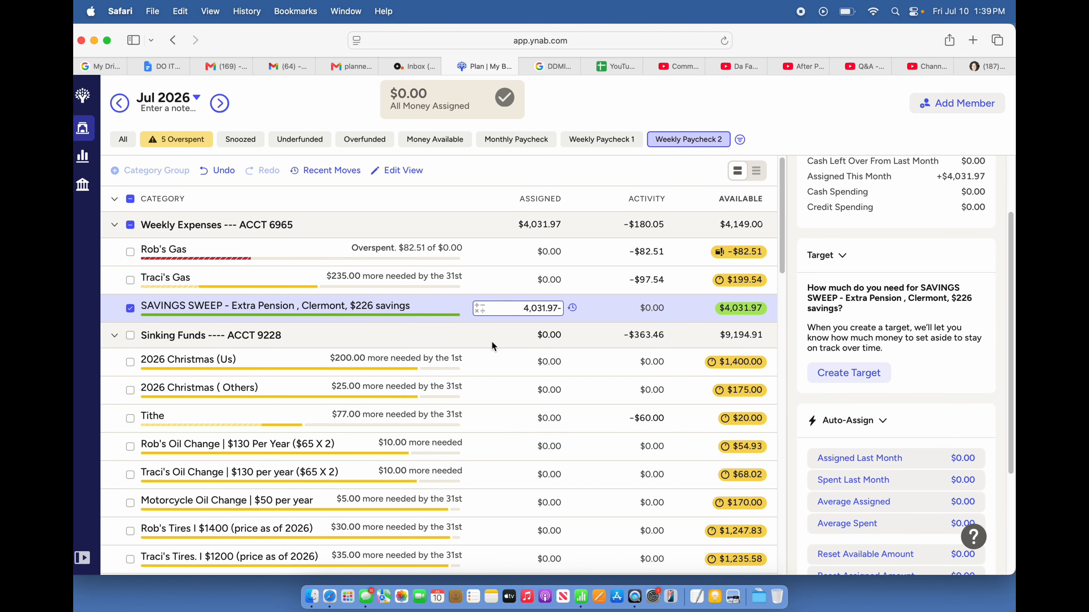
pyautogui.write('1448')
pyautogui.press('Return')
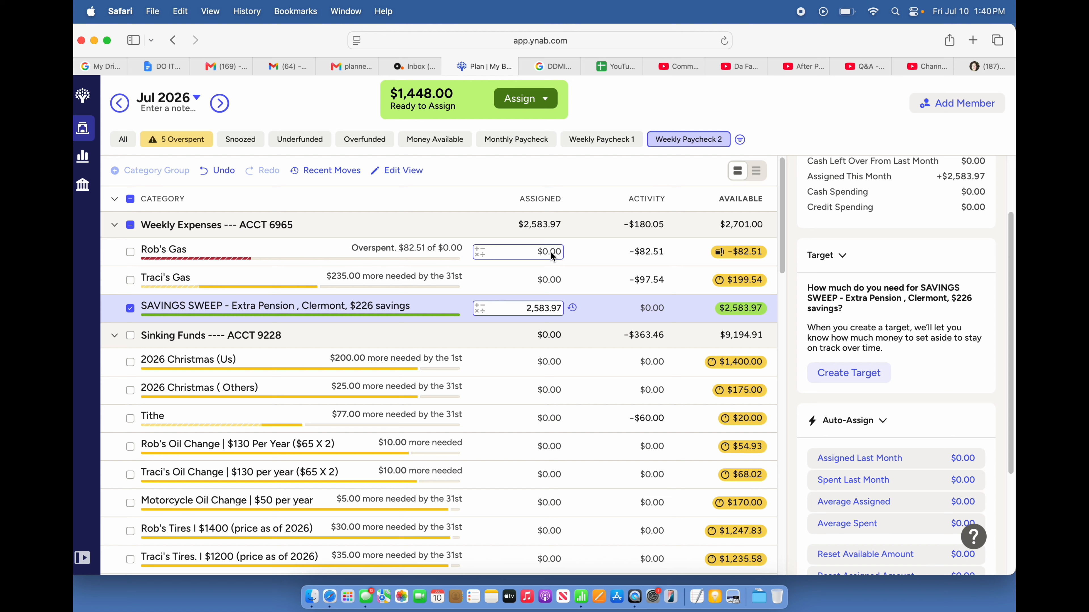
# - Assign $240 to the first gas category under Weekly Expenses and $235 to the second gas category
pyautogui.click(528, 256)
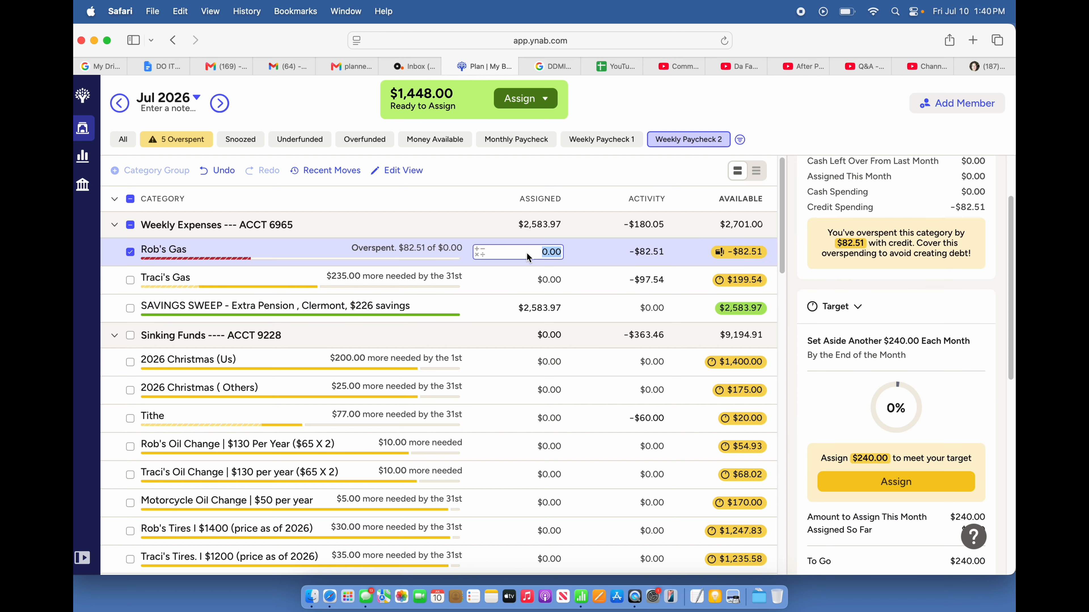
pyautogui.write('240')
pyautogui.press('Return')
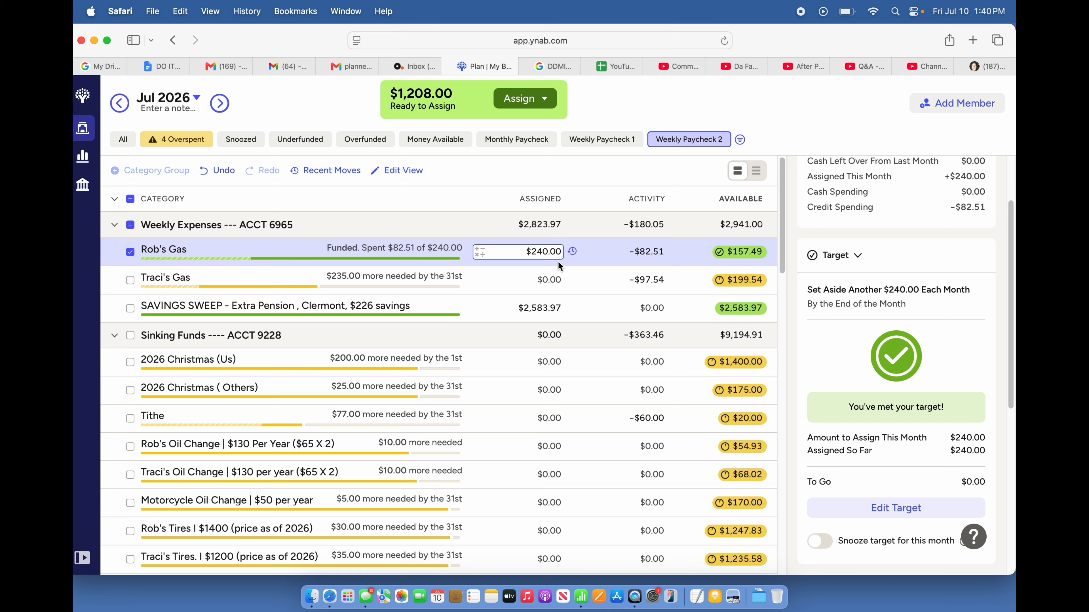
pyautogui.click(541, 280)
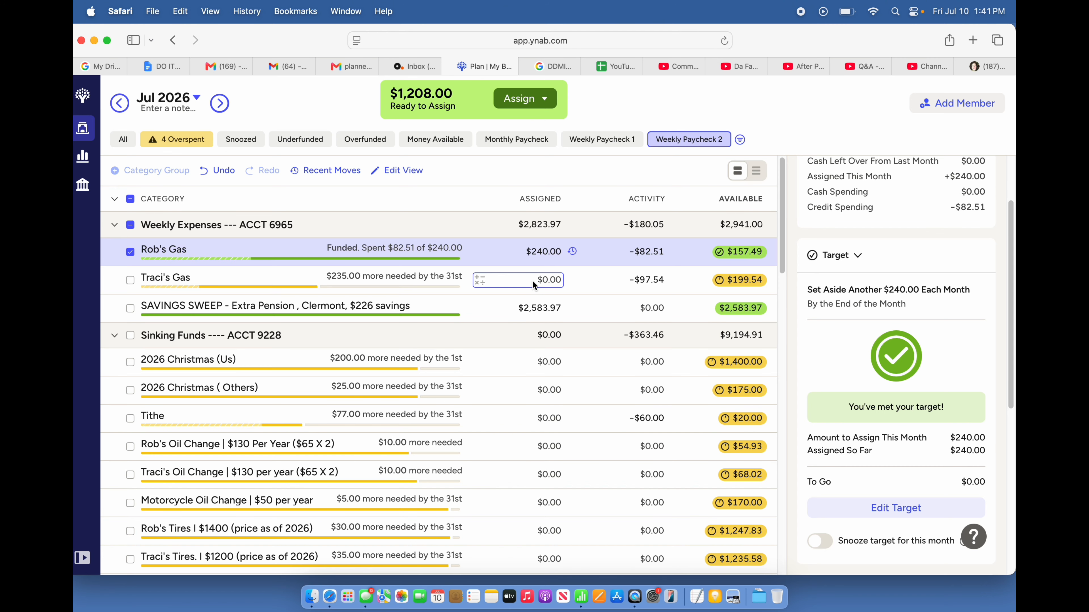
pyautogui.write('235')
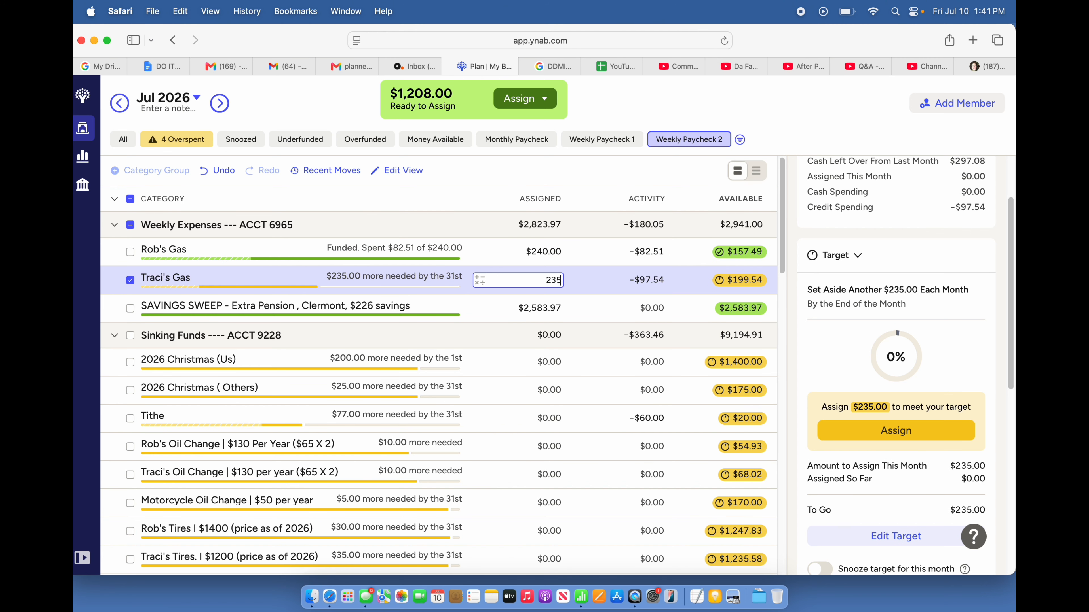
pyautogui.press('Return')
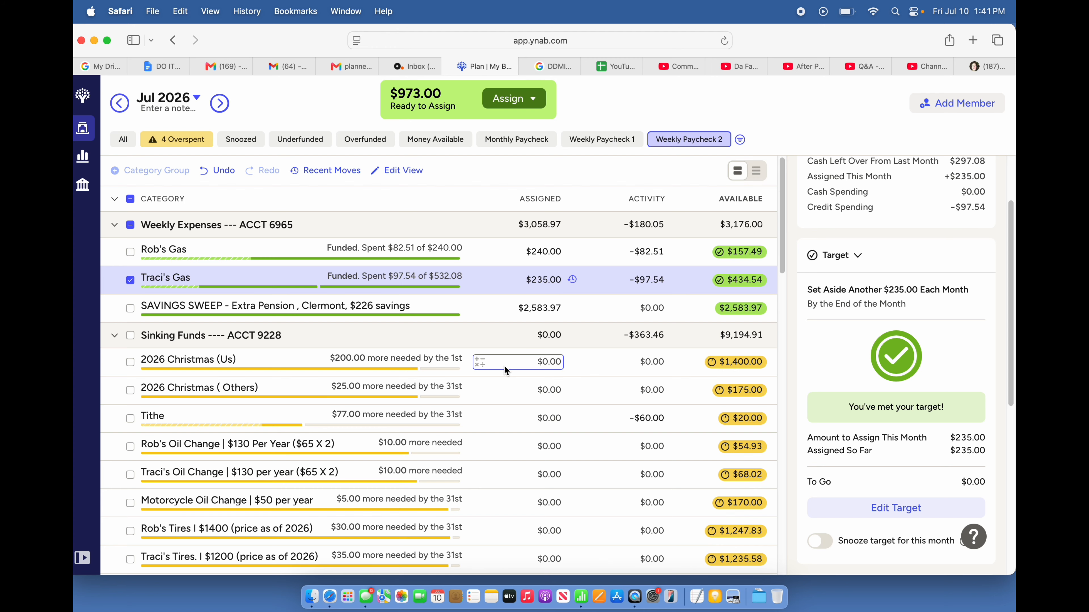
# - Assign $25 to 2026 Christmas (Others) and $77 to Tithe in the Sinking Funds group
pyautogui.click(516, 390)
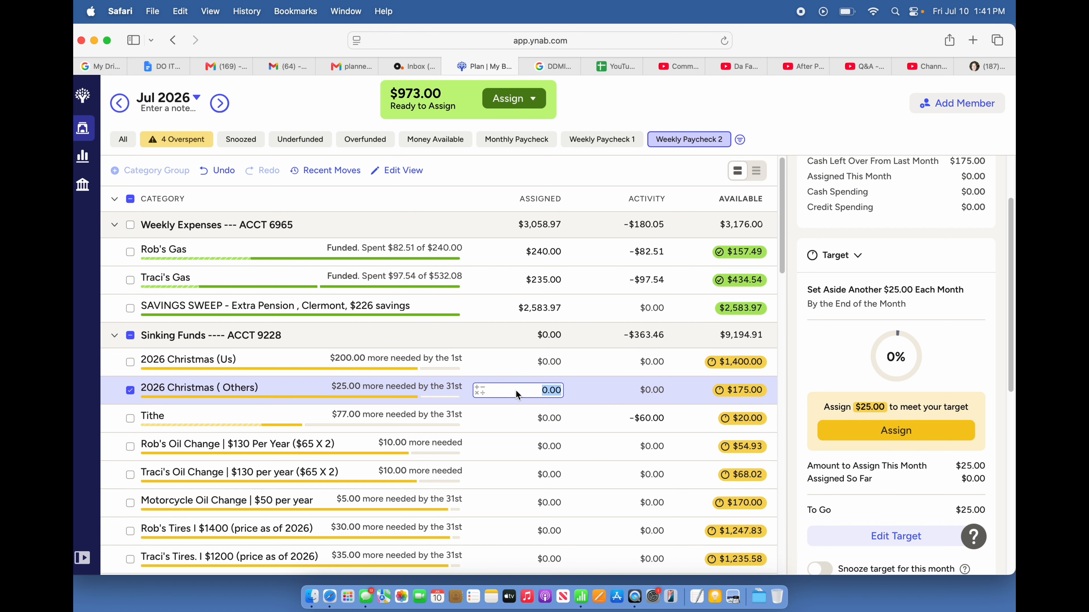
pyautogui.write('25')
pyautogui.press('Return')
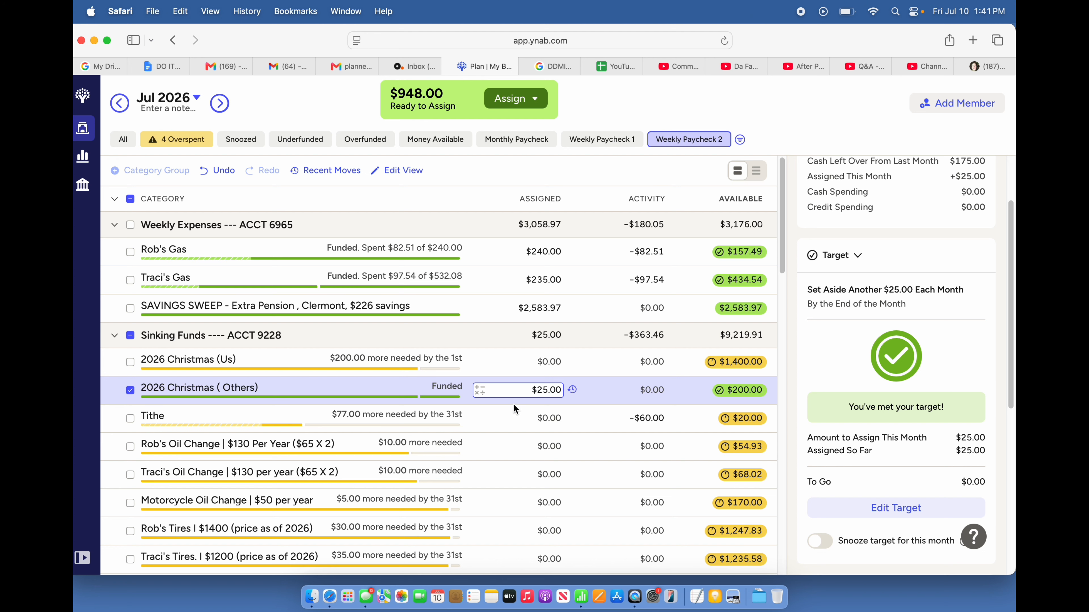
pyautogui.click(512, 415)
pyautogui.write('77')
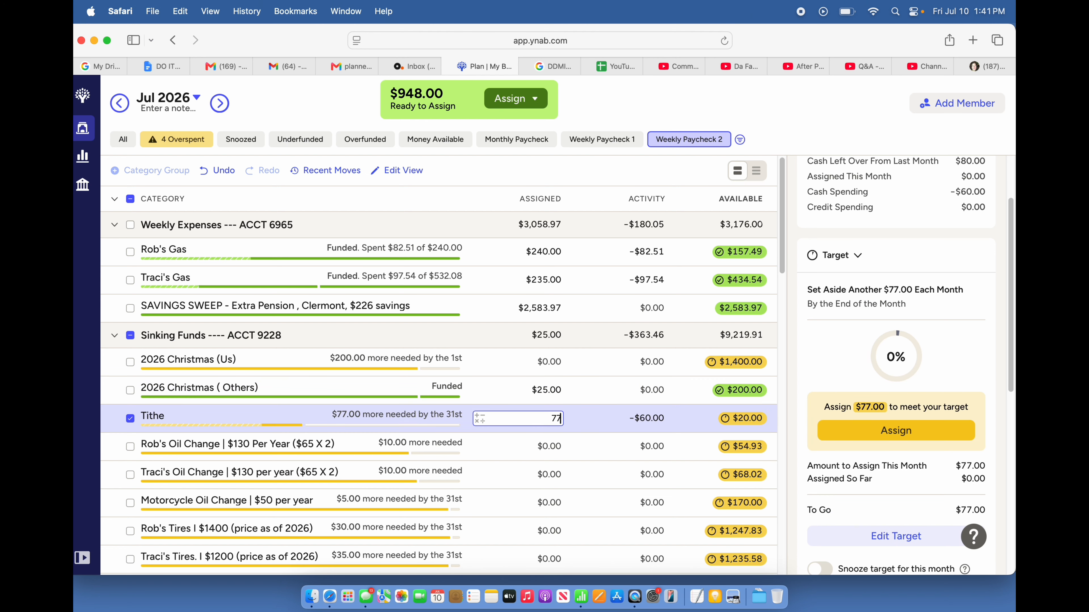
pyautogui.press('Return')
# - Assign $10 to each of the two car oil change categories and $5 to Motorcycle Oil Change
pyautogui.scroll(-2, 515, 427)
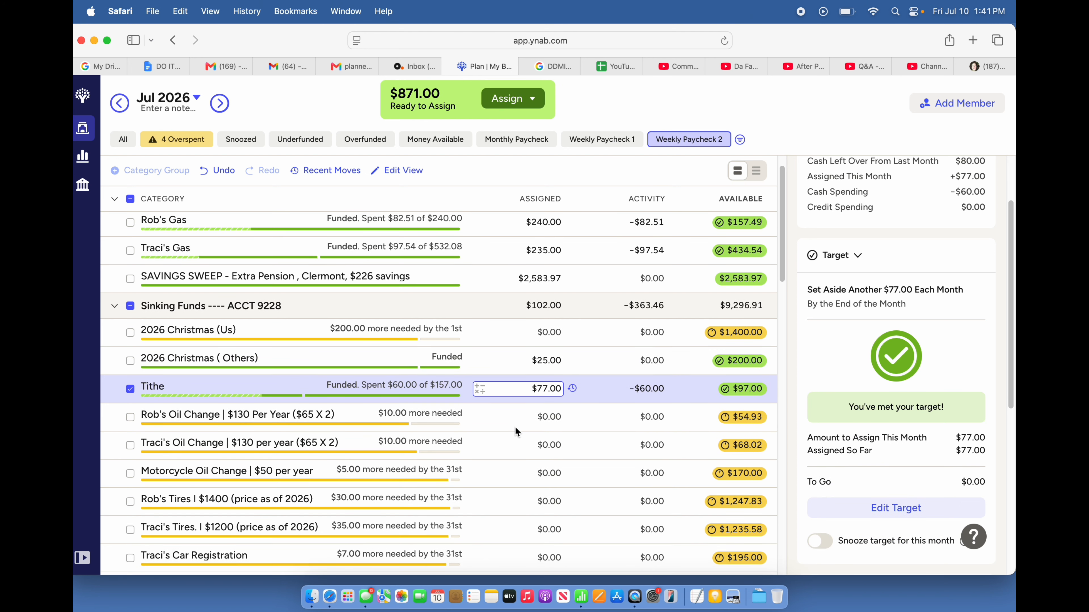
pyautogui.click(532, 418)
pyautogui.write('10')
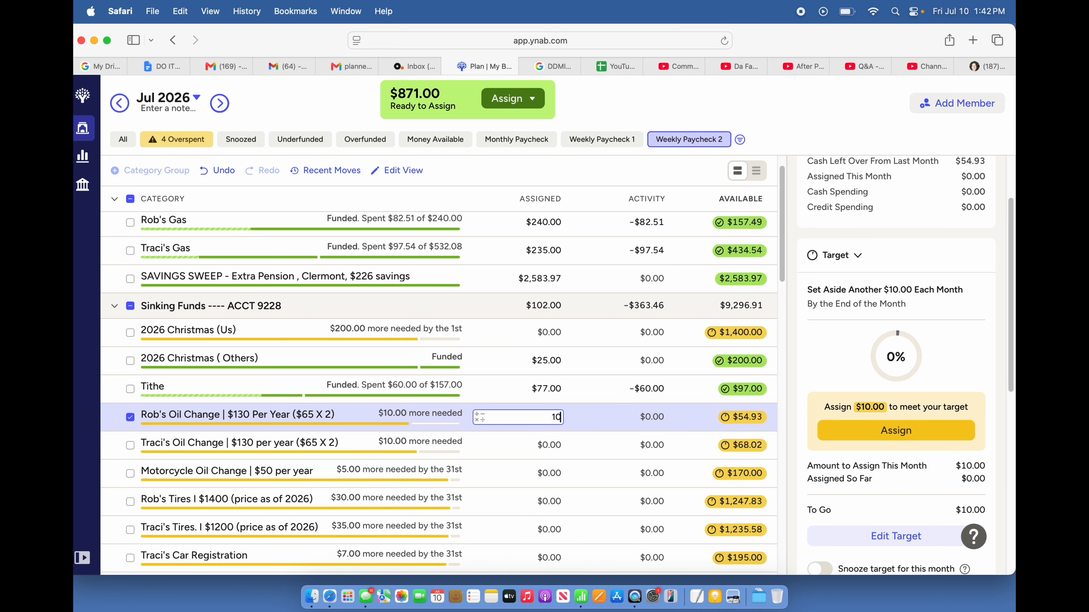
pyautogui.press('Return')
pyautogui.click(532, 444)
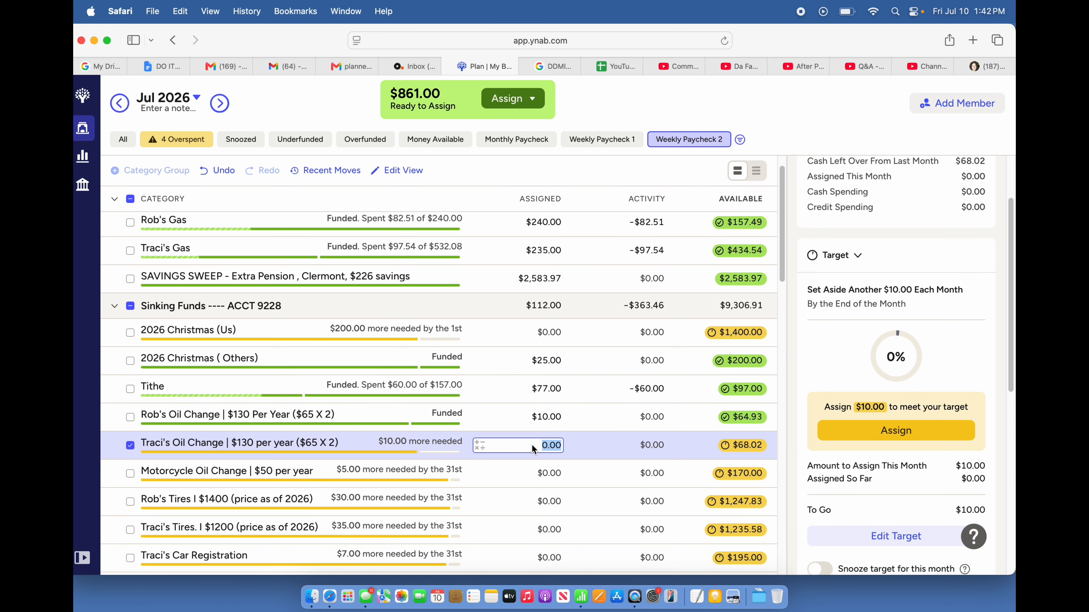
pyautogui.write('10')
pyautogui.press('Return')
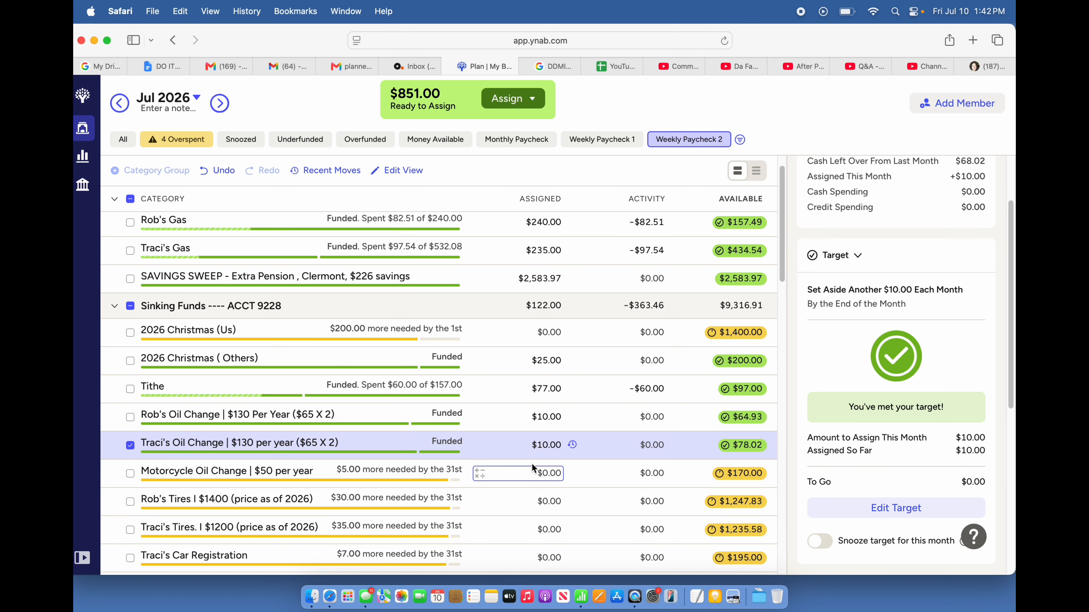
pyautogui.scroll(-1, 532, 475)
pyautogui.click(532, 451)
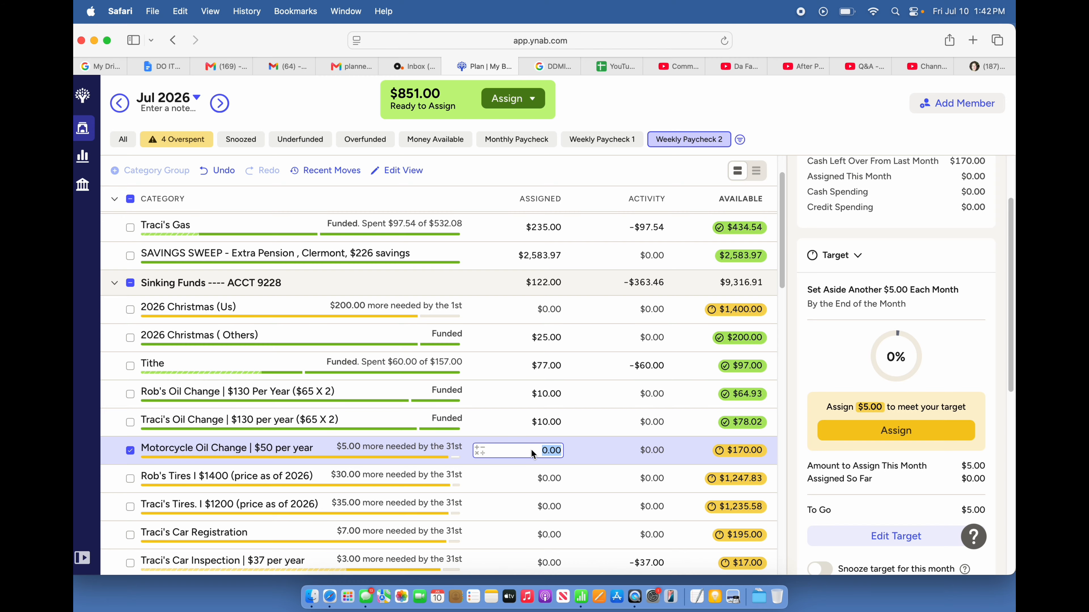
pyautogui.press('Return')
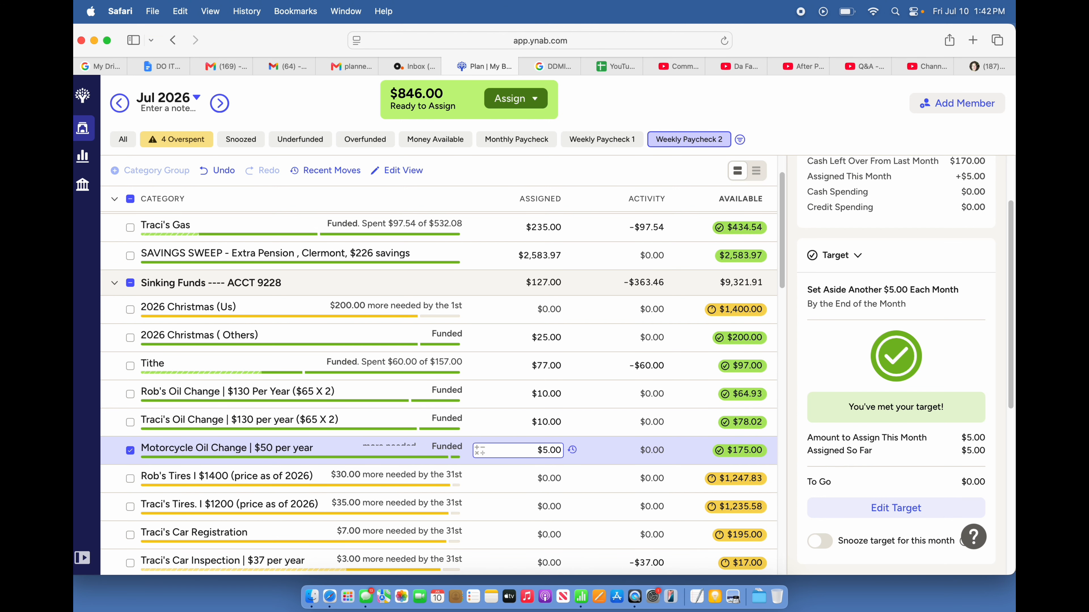
# - Assign $30 to the $1400 tires category and $35 to the $1200 tires category
pyautogui.click(537, 476)
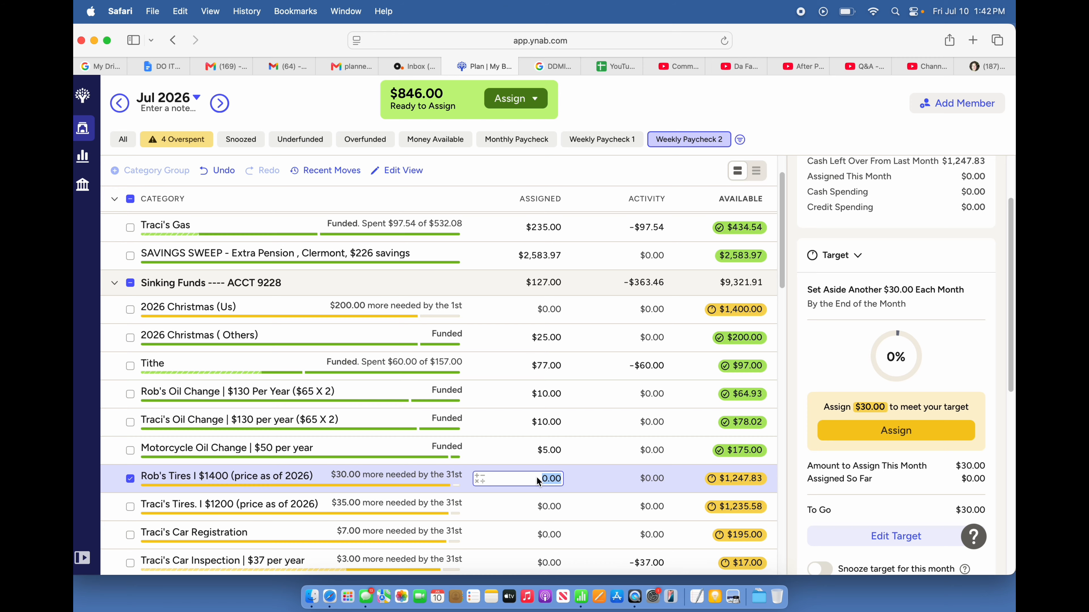
pyautogui.write('30')
pyautogui.press('Return')
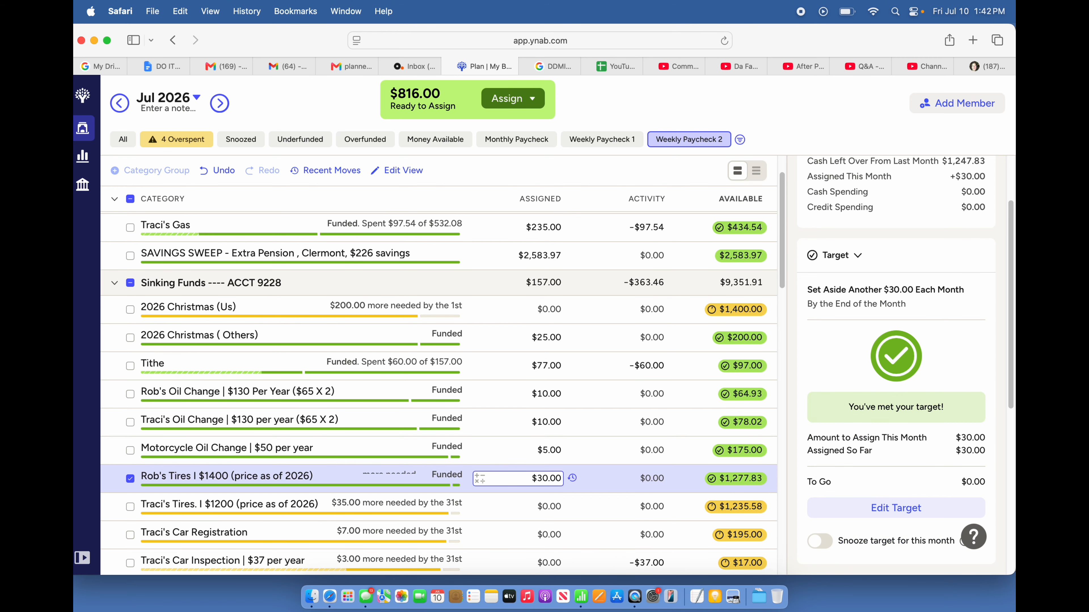
pyautogui.click(522, 509)
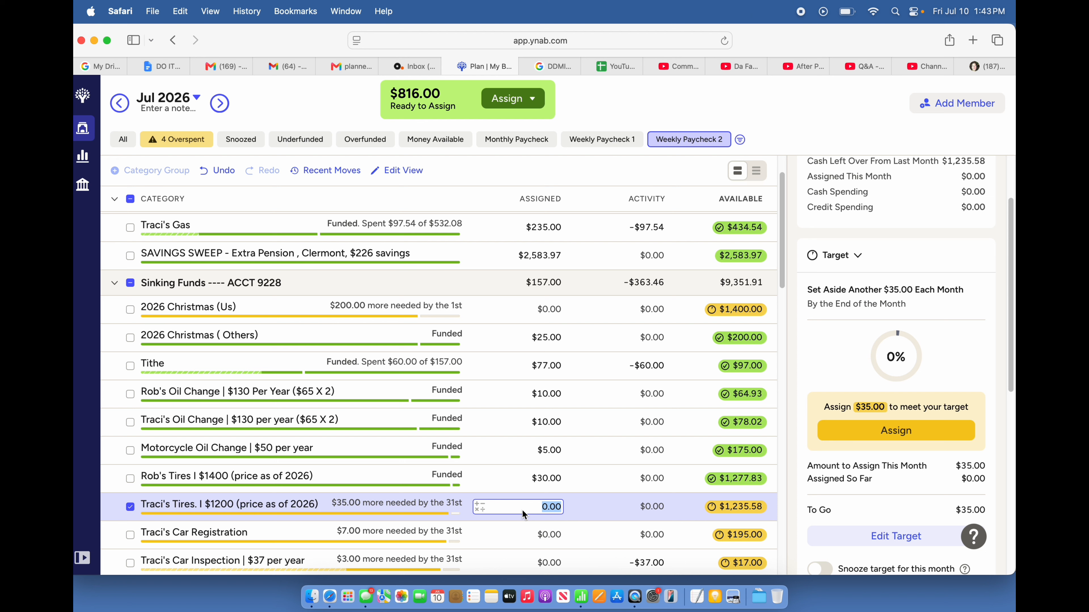
pyautogui.write('35')
pyautogui.press('Return')
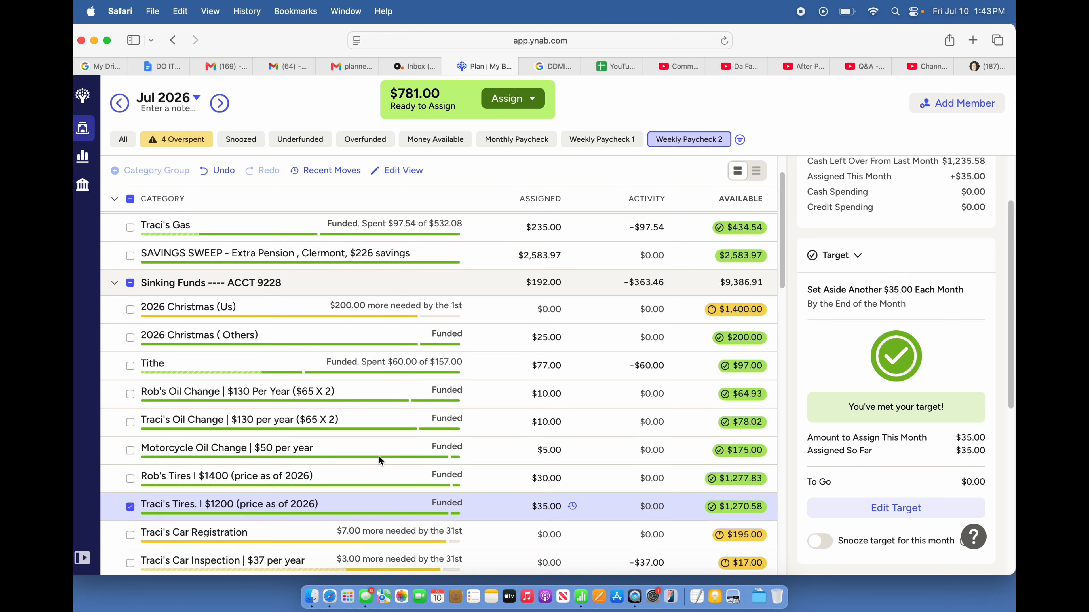
# - Assign $7 to the first car registration category, just below the tires, and $3 to the car inspection category directly beneath it
pyautogui.scroll(-3, 379, 455)
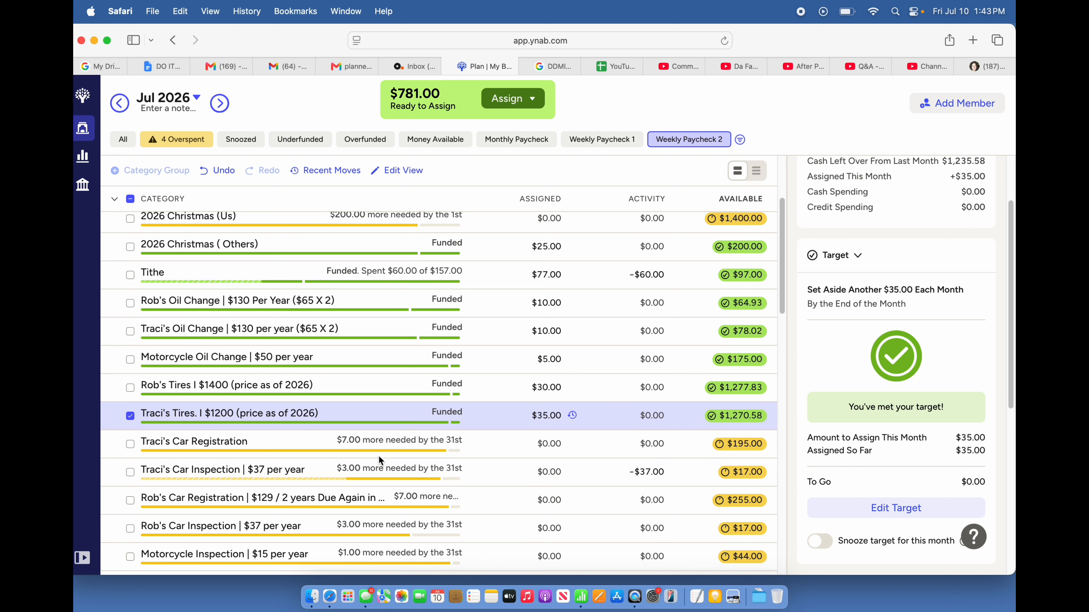
pyautogui.click(502, 445)
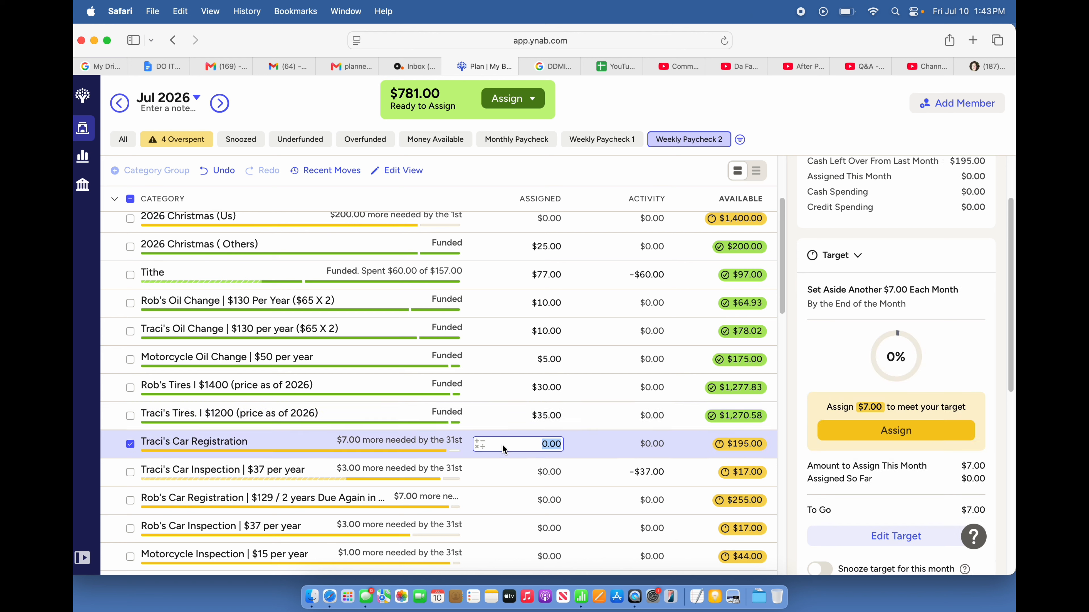
pyautogui.write('7')
pyautogui.press('Return')
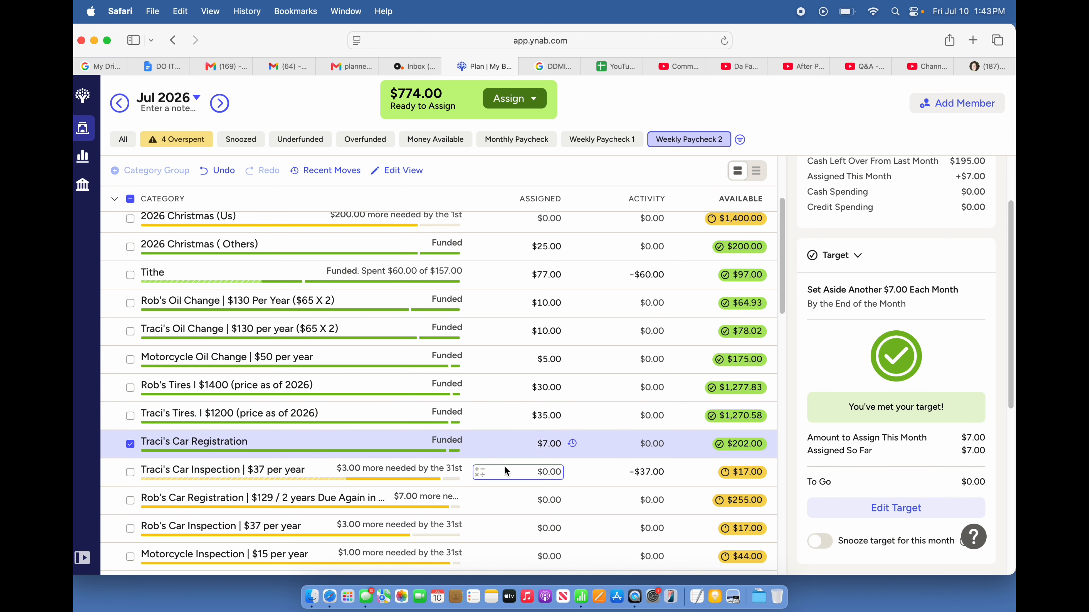
pyautogui.click(524, 470)
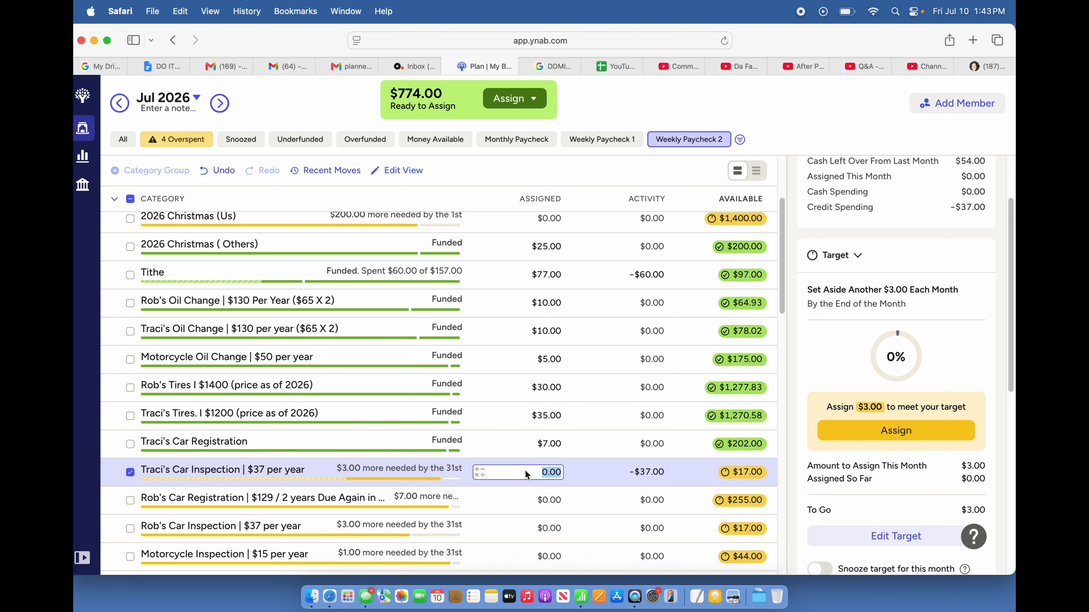
pyautogui.write('3')
pyautogui.press('Return')
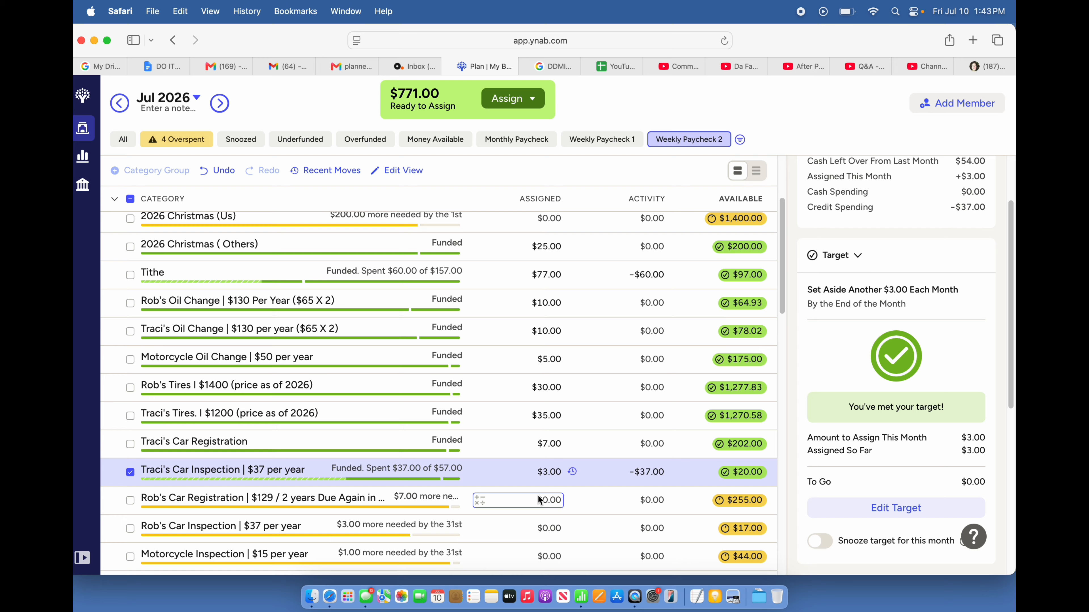
# - Assign $7 to the car registration category labelled $129 / 2 years and $3 to the car inspection category directly beneath it
pyautogui.click(538, 498)
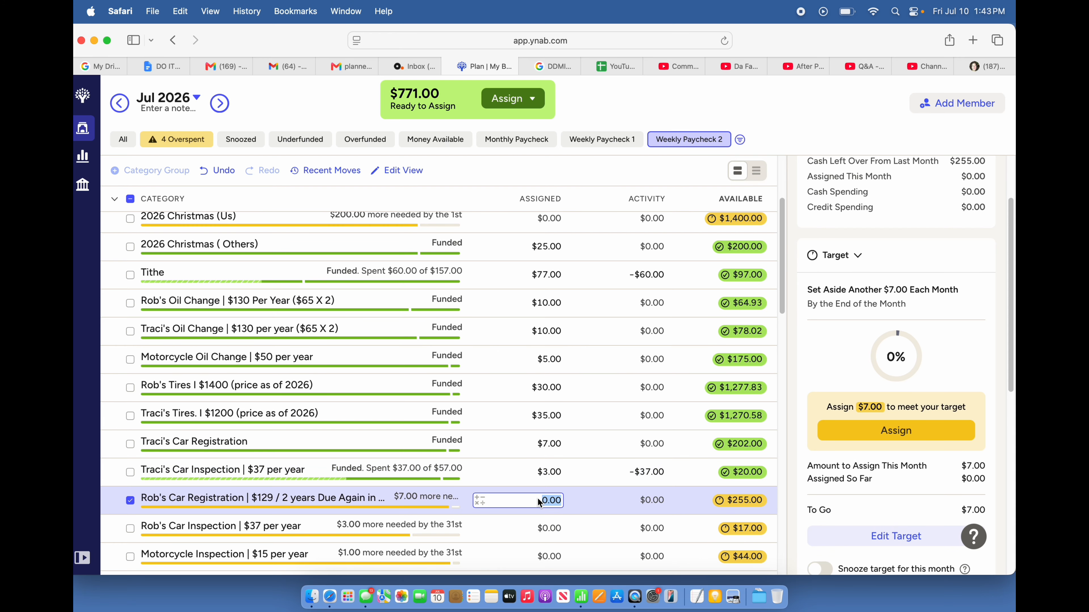
pyautogui.write('7')
pyautogui.press('Return')
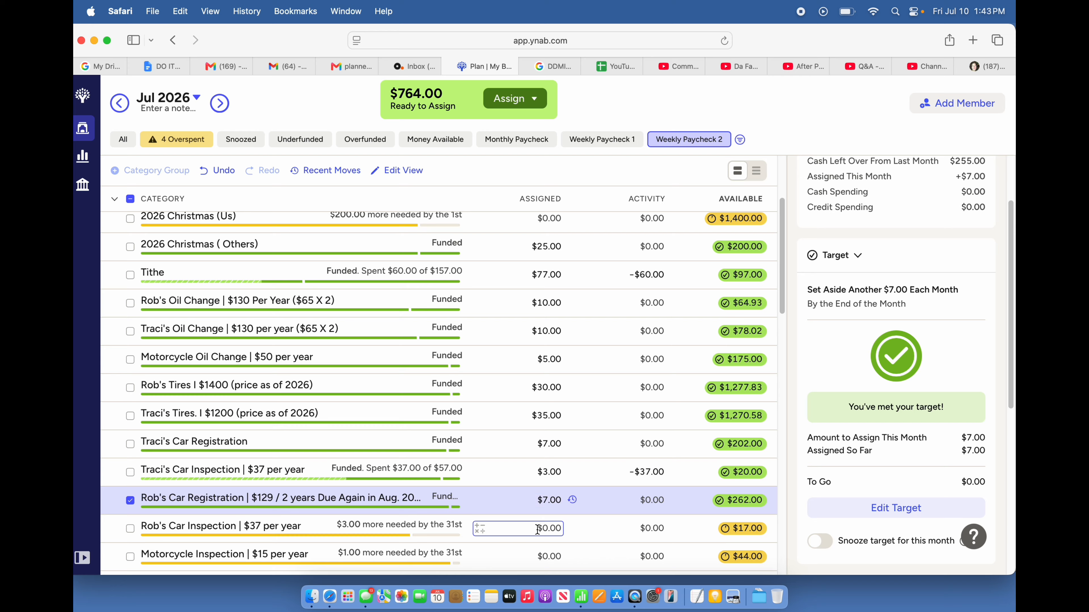
pyautogui.click(538, 529)
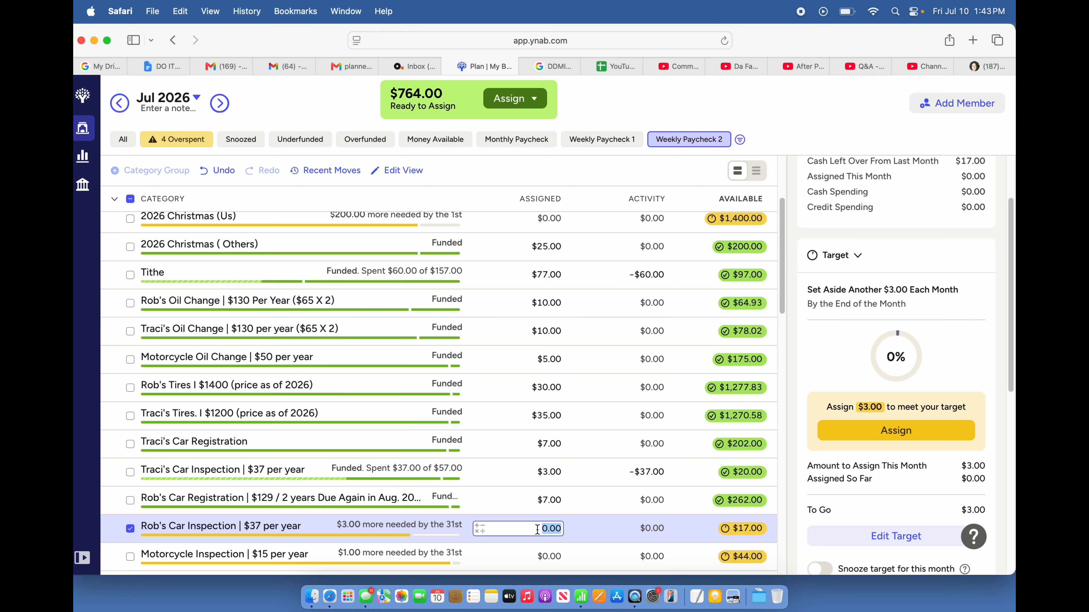
pyautogui.write('3')
pyautogui.press('Return')
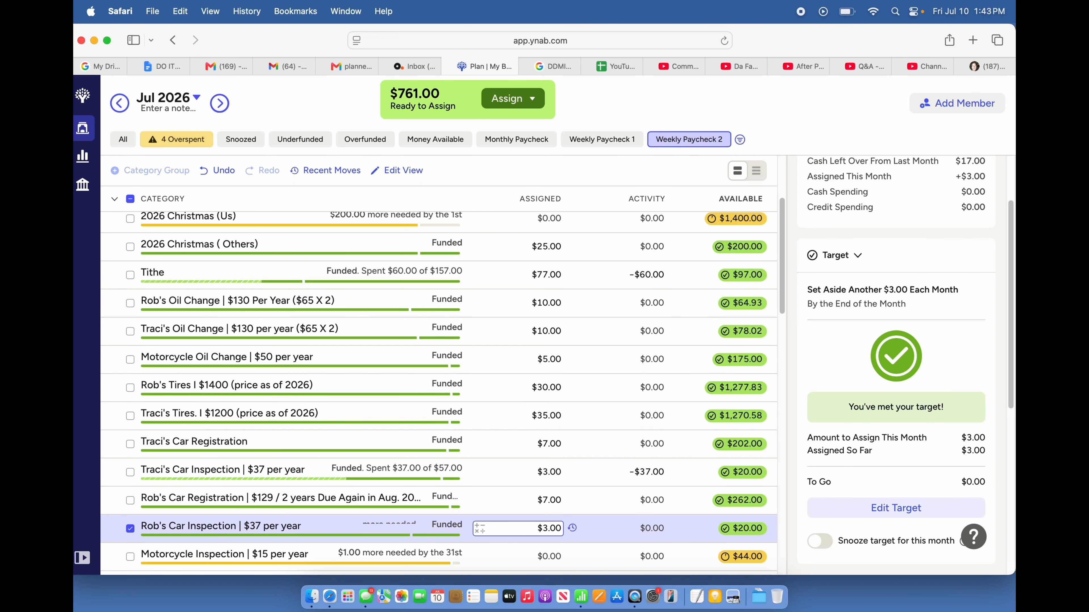
# - Assign $1 to the Motorcycle Inspection category and $5 to the motorcycle registration category
pyautogui.scroll(-3, 548, 502)
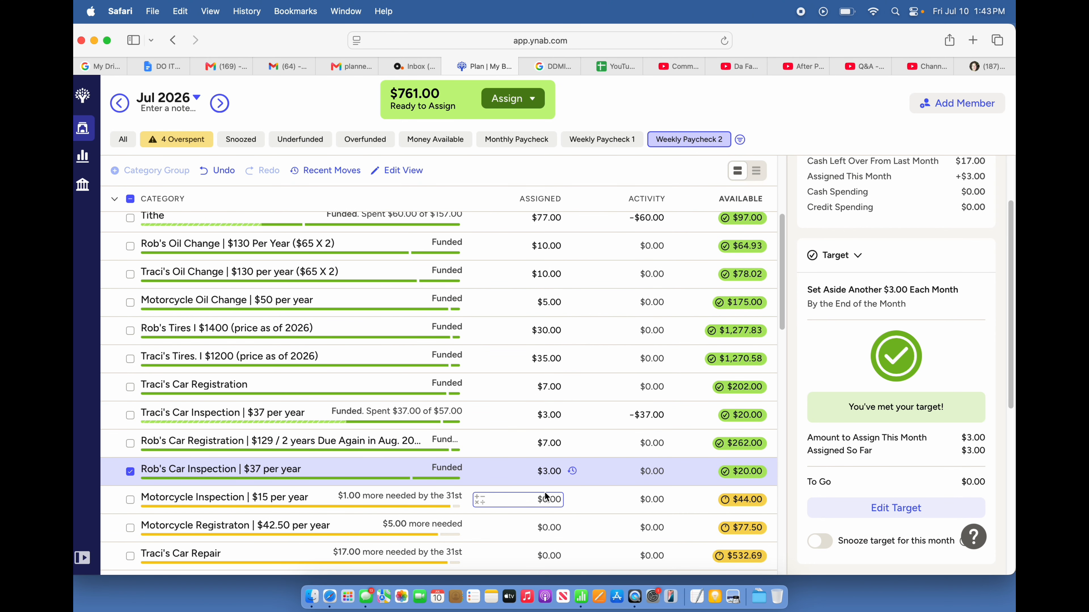
pyautogui.click(541, 501)
pyautogui.write('1')
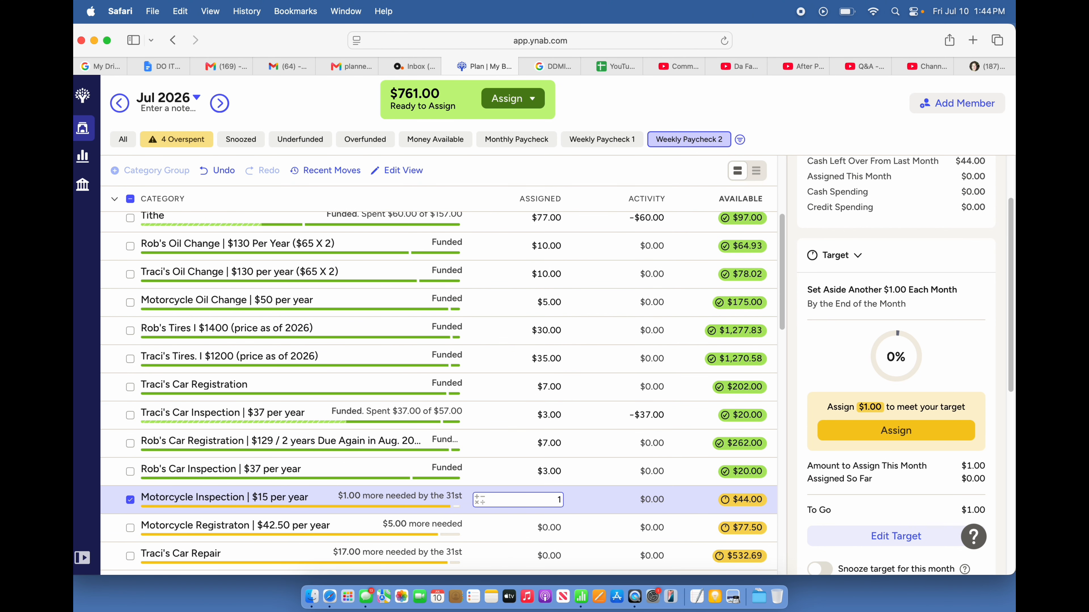
pyautogui.press('Return')
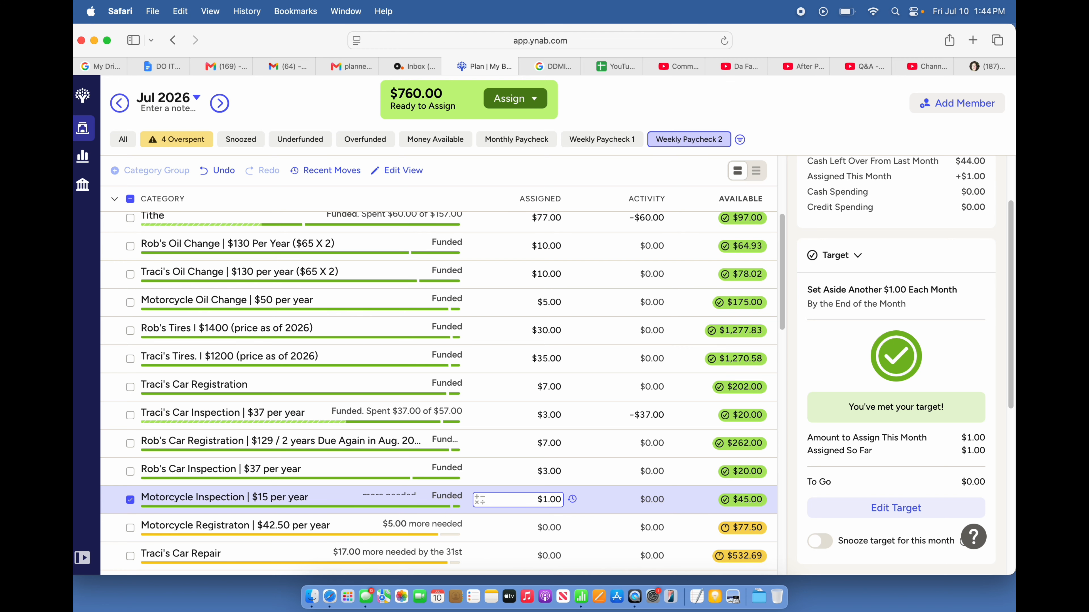
pyautogui.click(534, 528)
pyautogui.write('5')
pyautogui.press('Return')
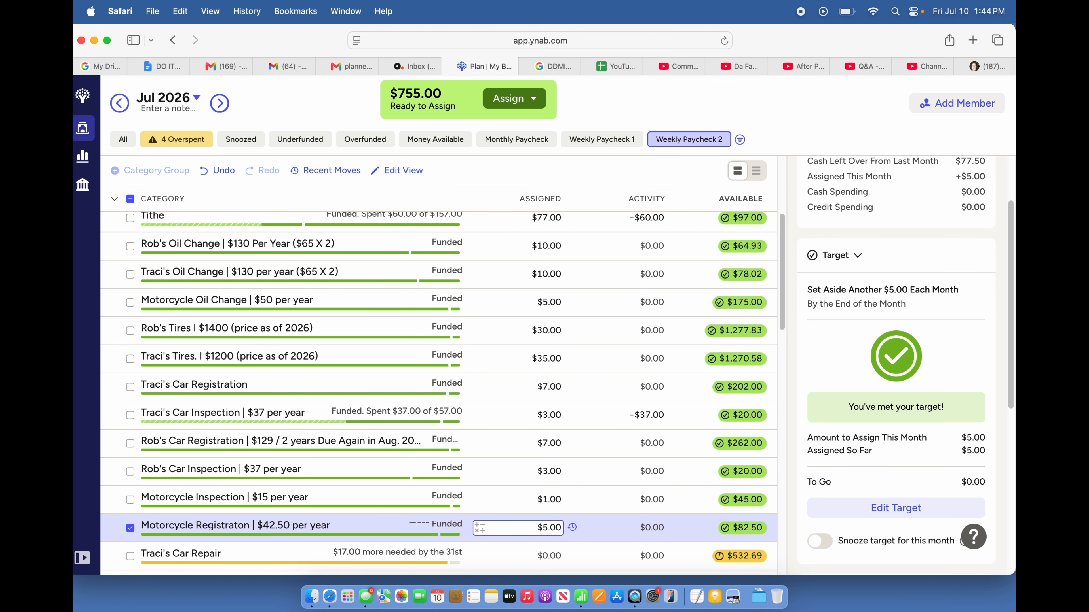
pyautogui.scroll(-5, 518, 528)
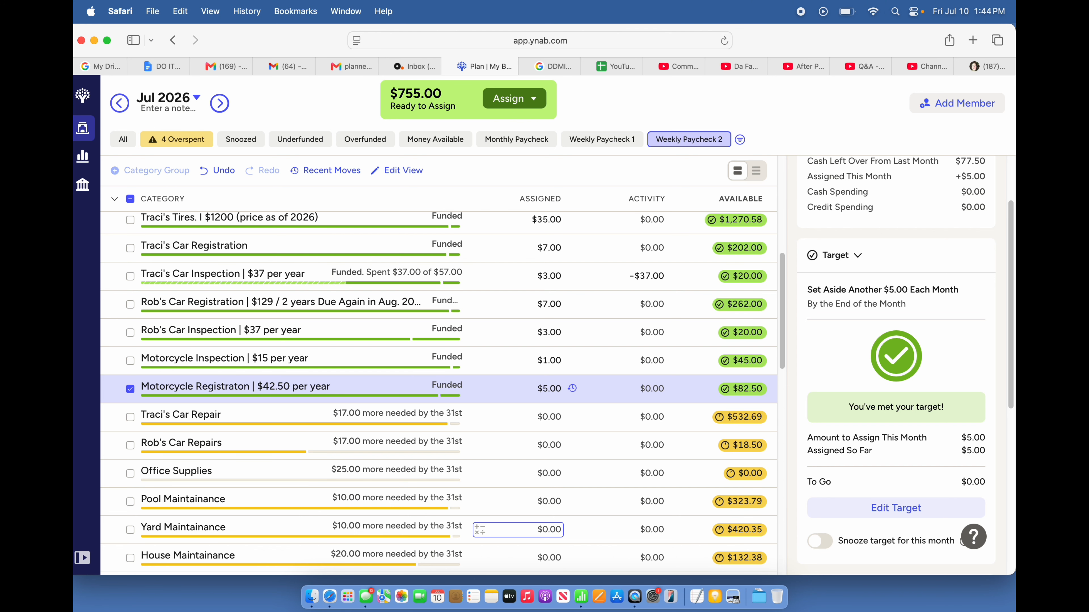
# - Assign $17 to each of the two car repair categories below Motorcycle Registraton
pyautogui.click(532, 414)
pyautogui.write('17')
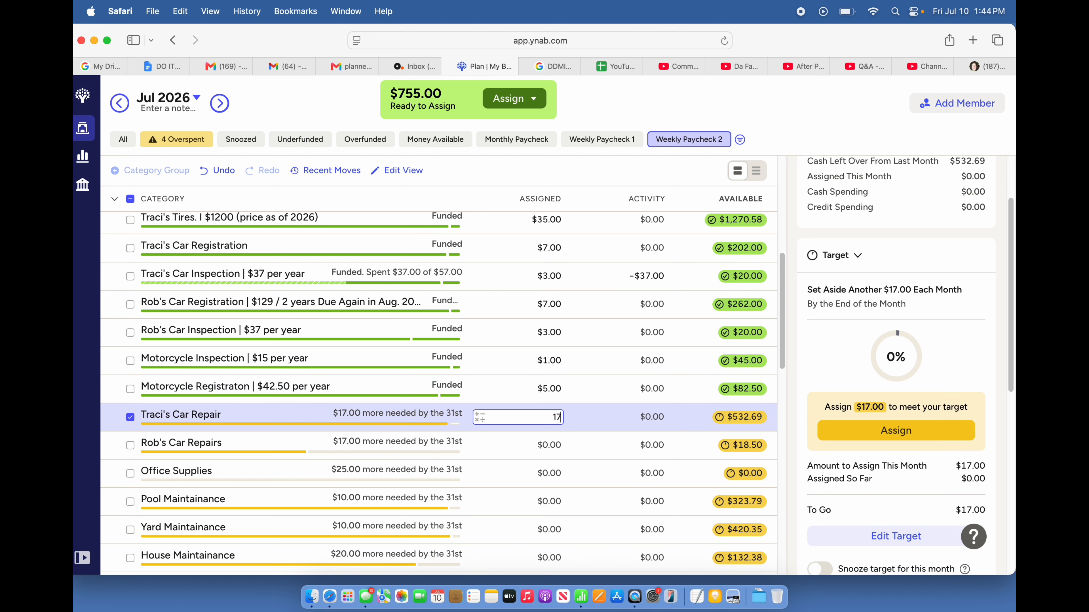
pyautogui.press('Return')
pyautogui.click(535, 448)
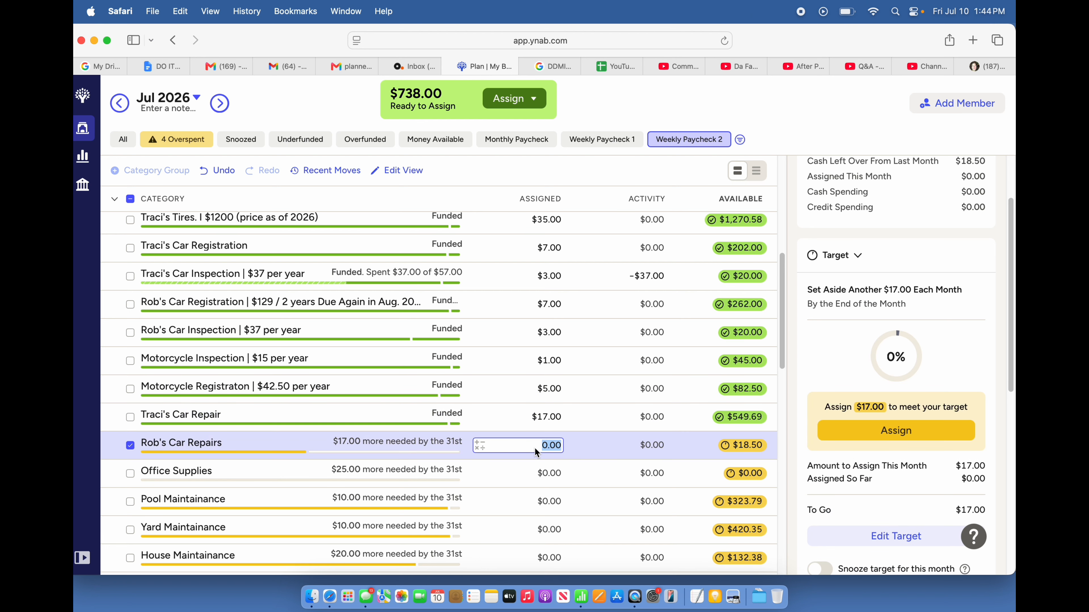
pyautogui.write('17')
pyautogui.press('Return')
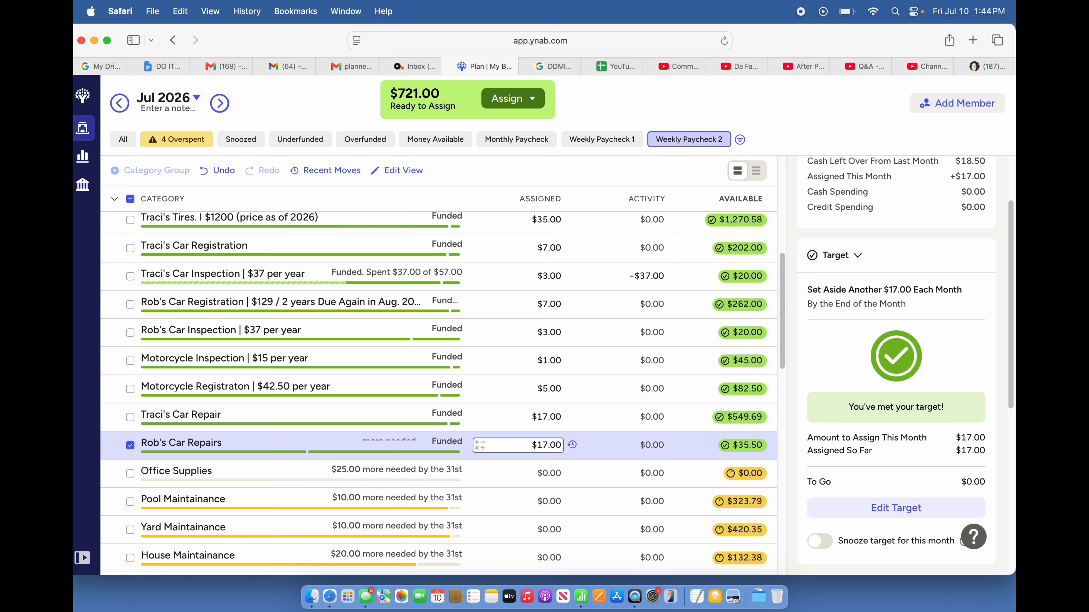
# - Assign $25 to the Office Supplies category and $10 to the Pool Maintainance category
pyautogui.click(544, 470)
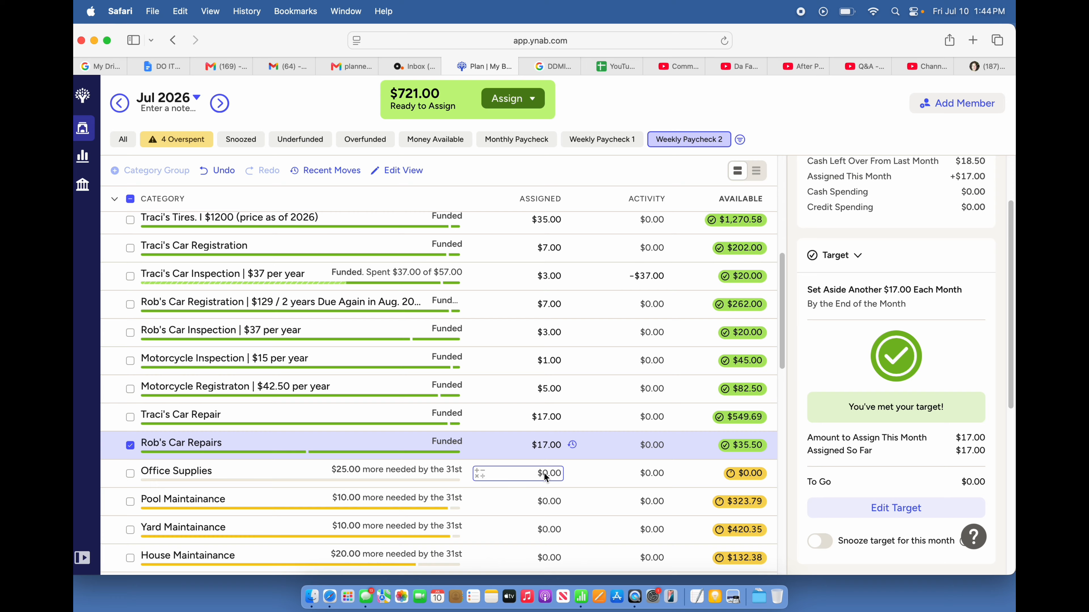
pyautogui.write('25')
pyautogui.press('Return')
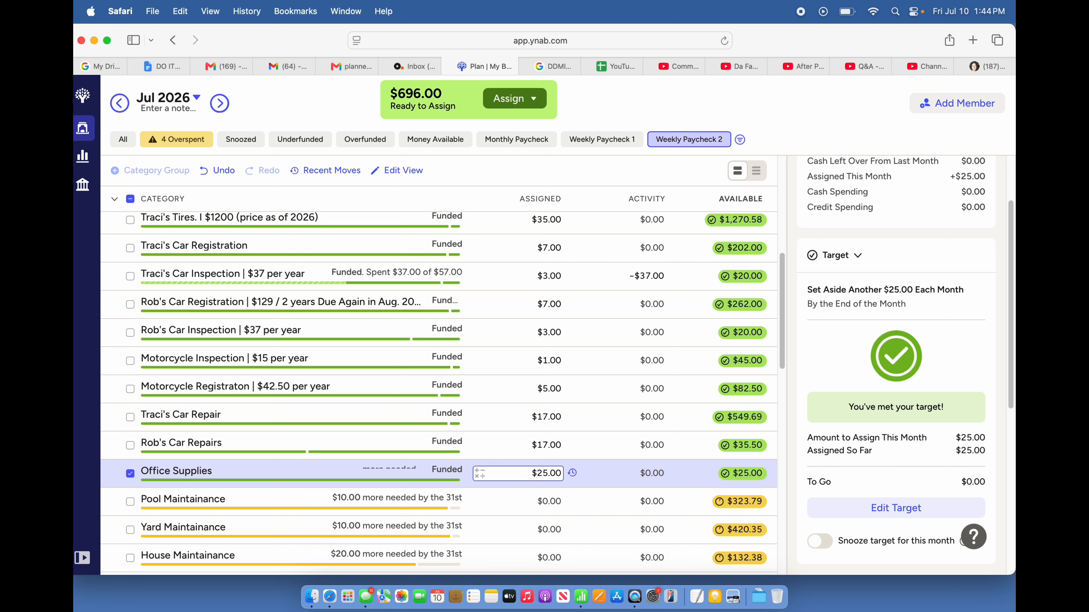
pyautogui.click(547, 503)
pyautogui.write('10')
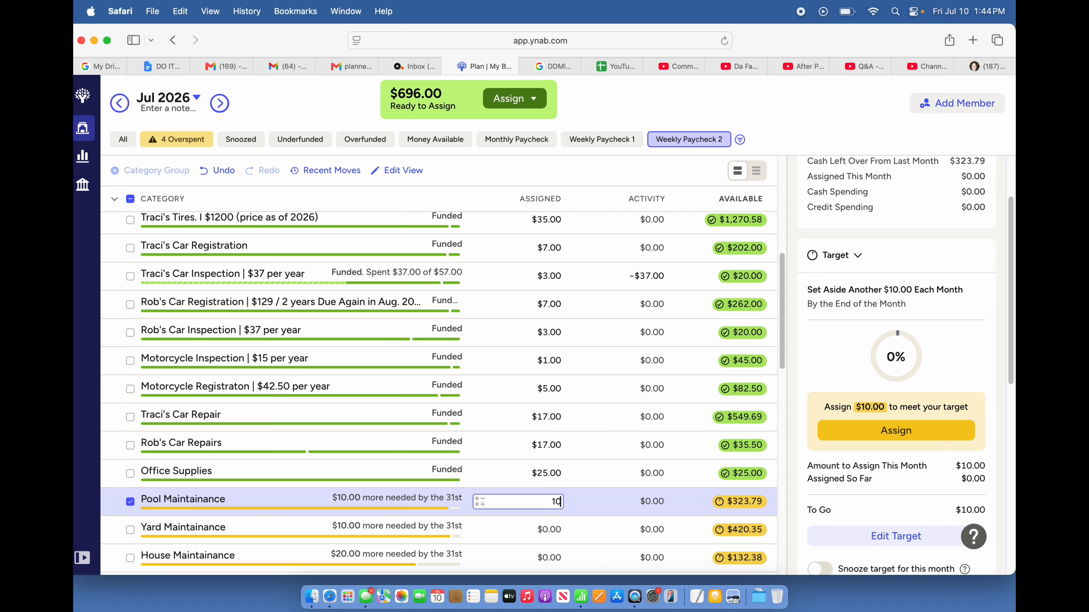
pyautogui.press('Return')
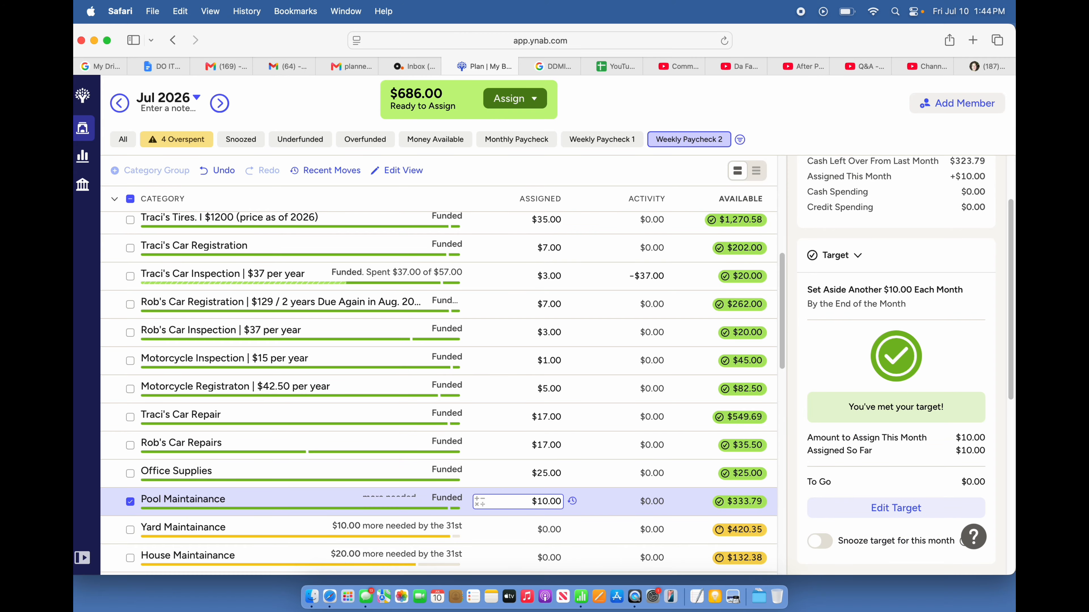
# - Assign $10 to the Yard Maintainance category and $20 to the House Maintainance category
pyautogui.click(542, 530)
pyautogui.write('10')
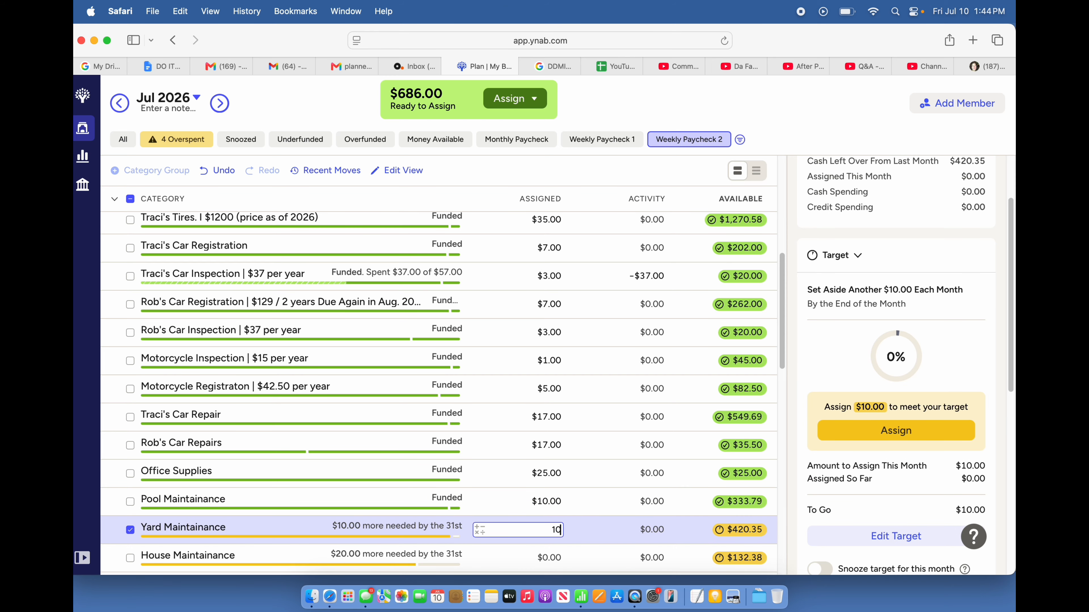
pyautogui.press('Return')
pyautogui.click(541, 560)
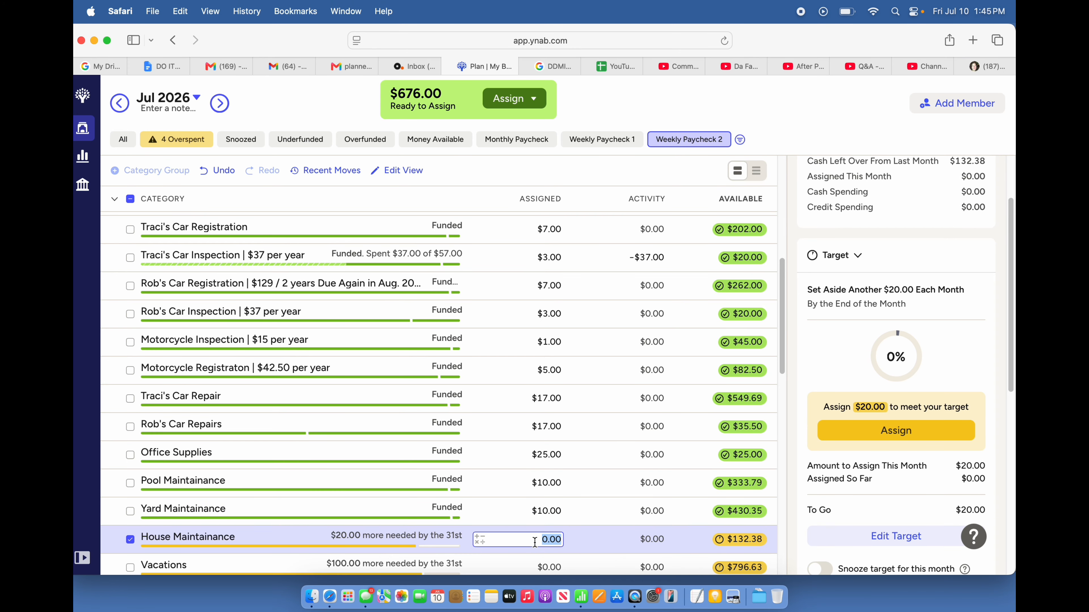
pyautogui.write('20')
pyautogui.press('Return')
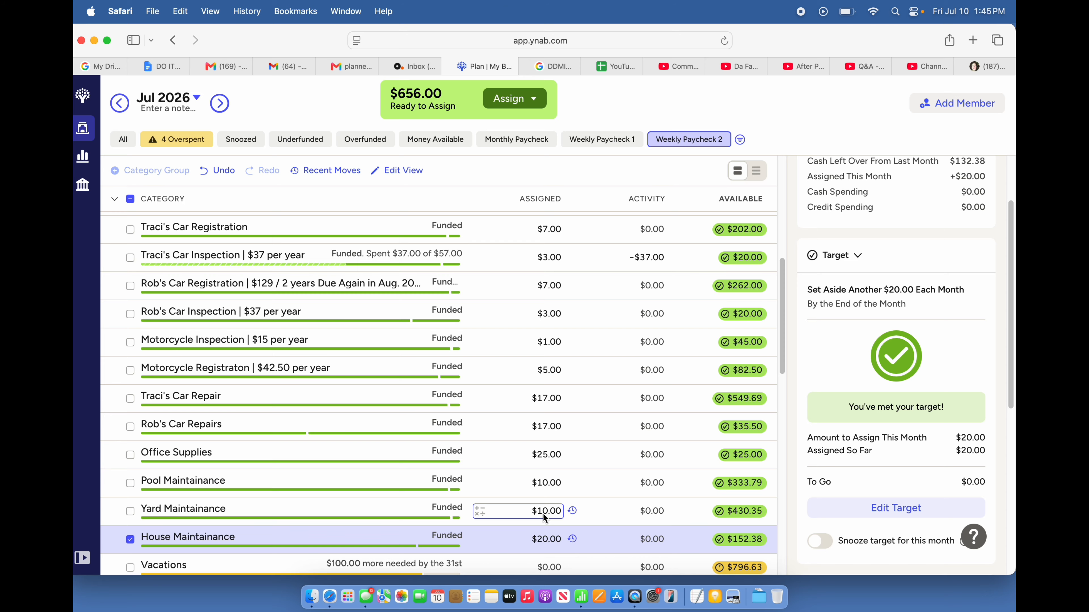
# - Assign $100 to the Vacations category and $30 to the Birthdays (Us) category
pyautogui.scroll(-5, 539, 534)
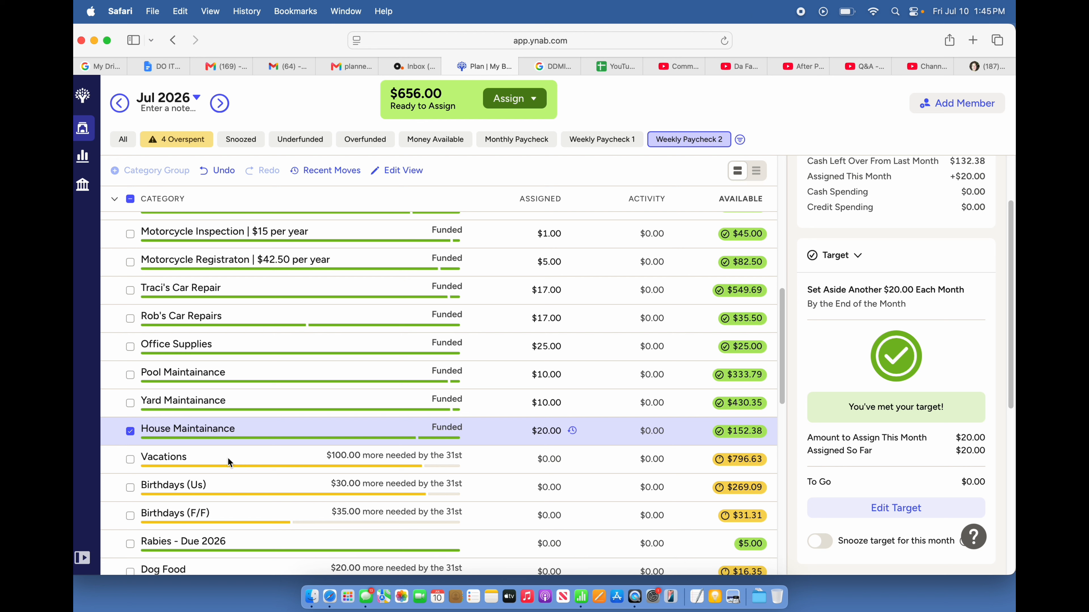
pyautogui.click(535, 460)
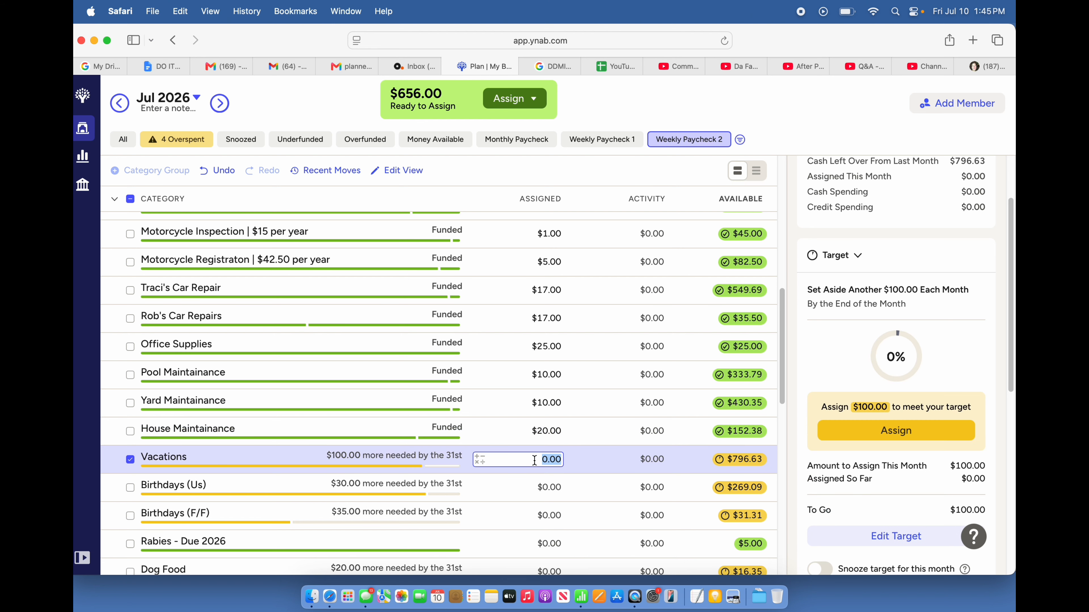
pyautogui.write('100')
pyautogui.press('Return')
pyautogui.click(542, 488)
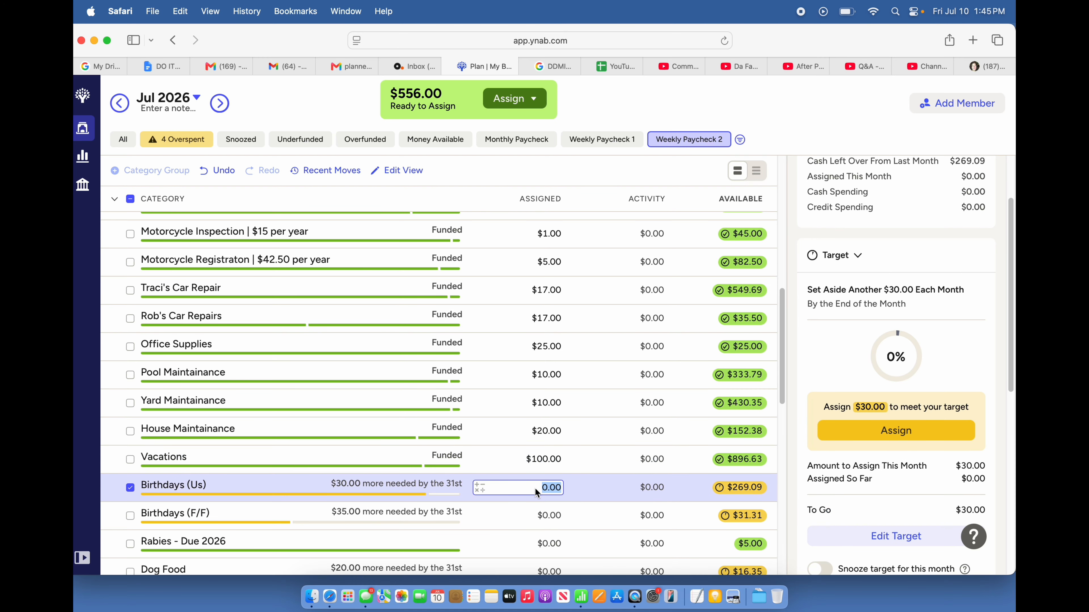
pyautogui.write('30')
pyautogui.press('Return')
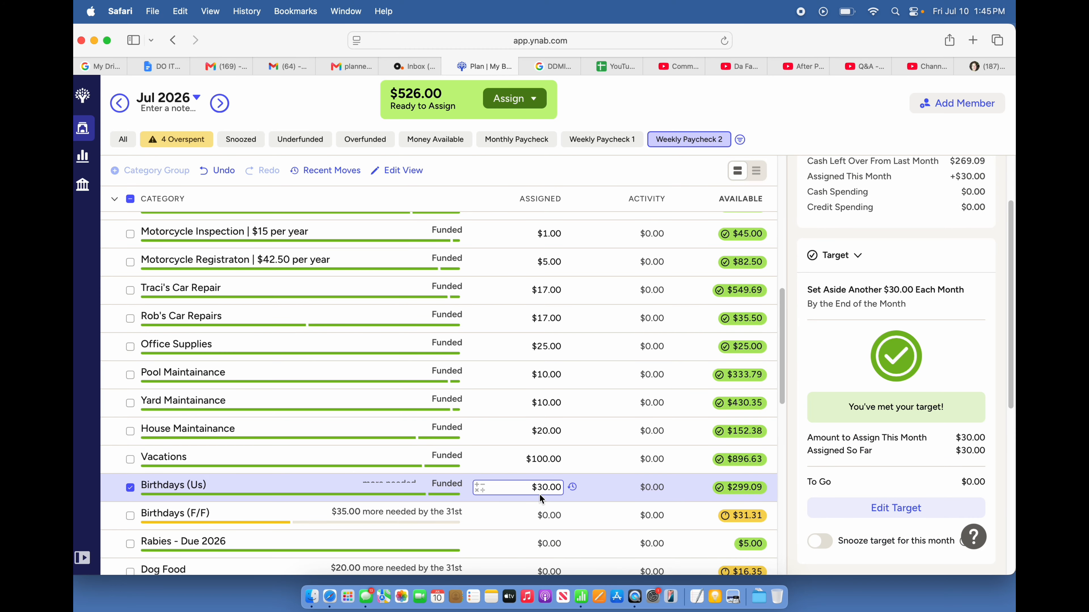
# - Assign $35 to the Birthdays (F/F) category and $20 to the Dog Food category
pyautogui.click(543, 516)
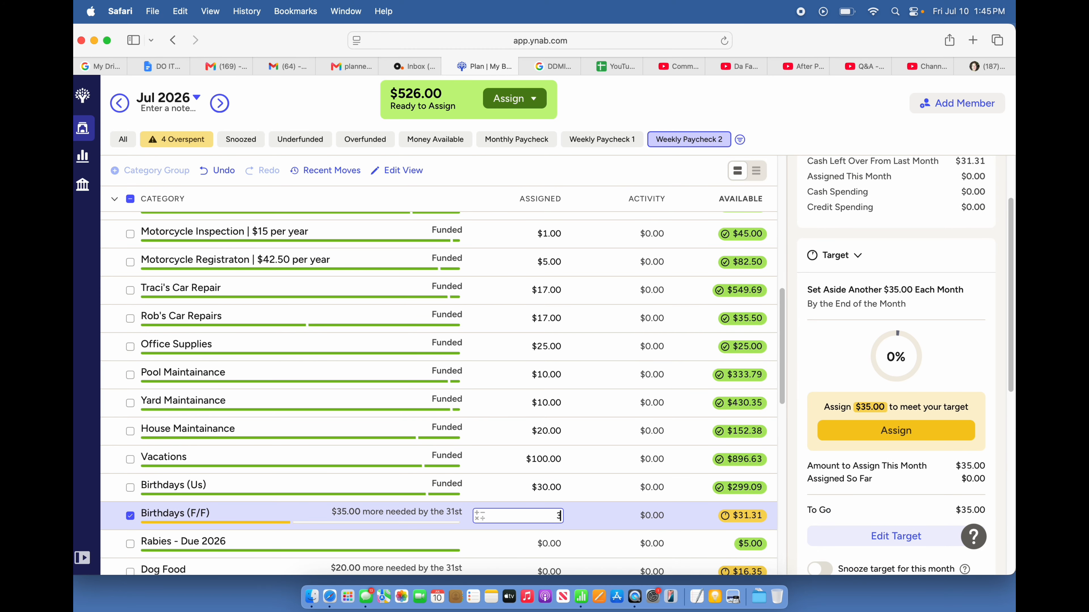
pyautogui.write('35')
pyautogui.press('Return')
pyautogui.scroll(-5, 518, 472)
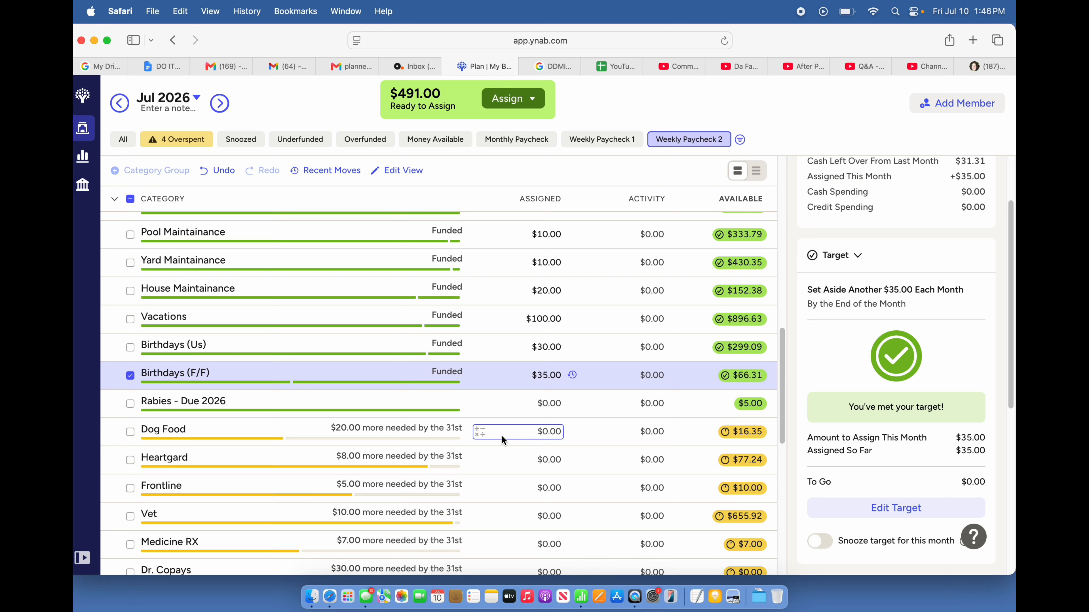
pyautogui.click(519, 432)
pyautogui.write('20')
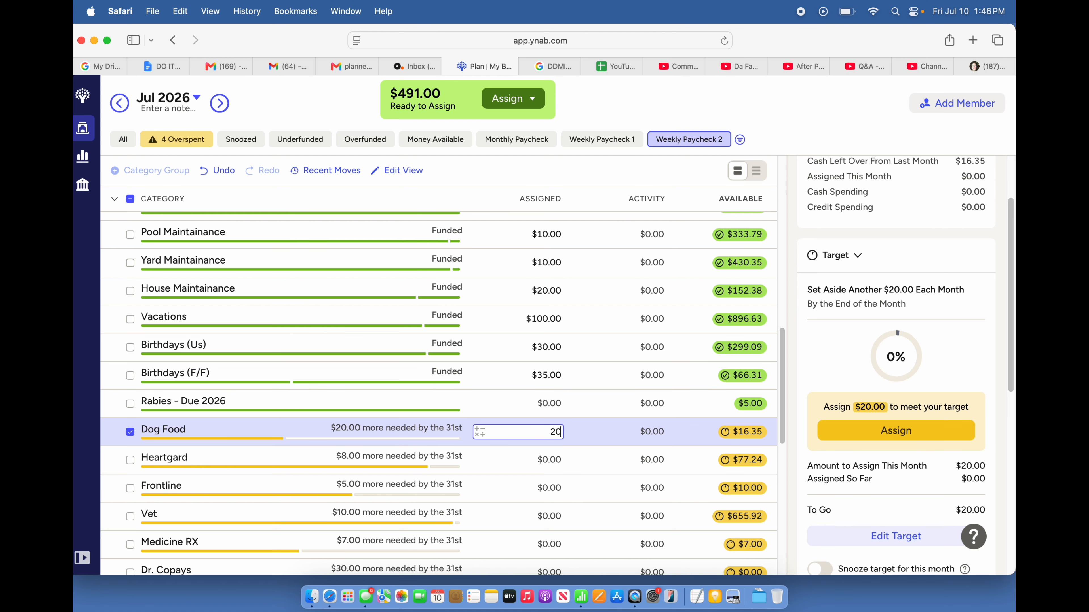
pyautogui.press('Return')
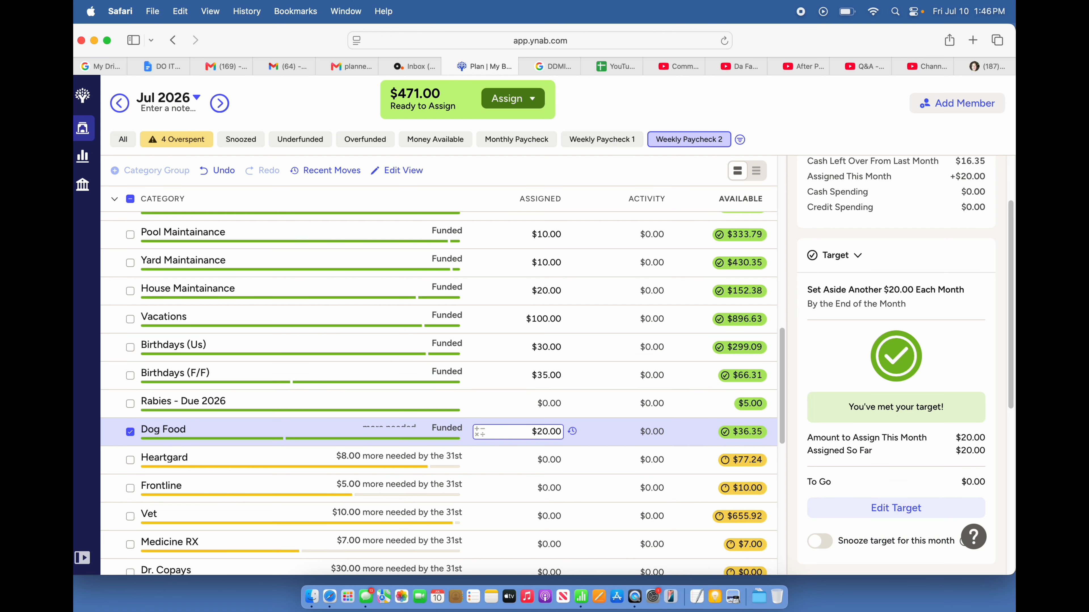
# - Assign $8 to the Heartgard category and $5 to the Frontline category
pyautogui.click(541, 461)
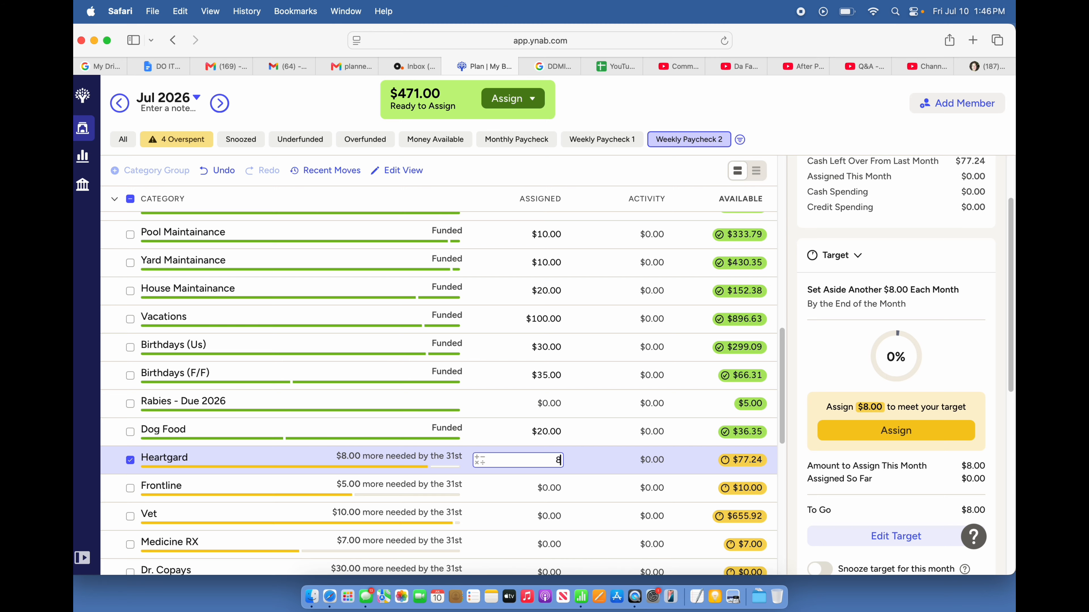
pyautogui.press('Return')
pyautogui.click(552, 488)
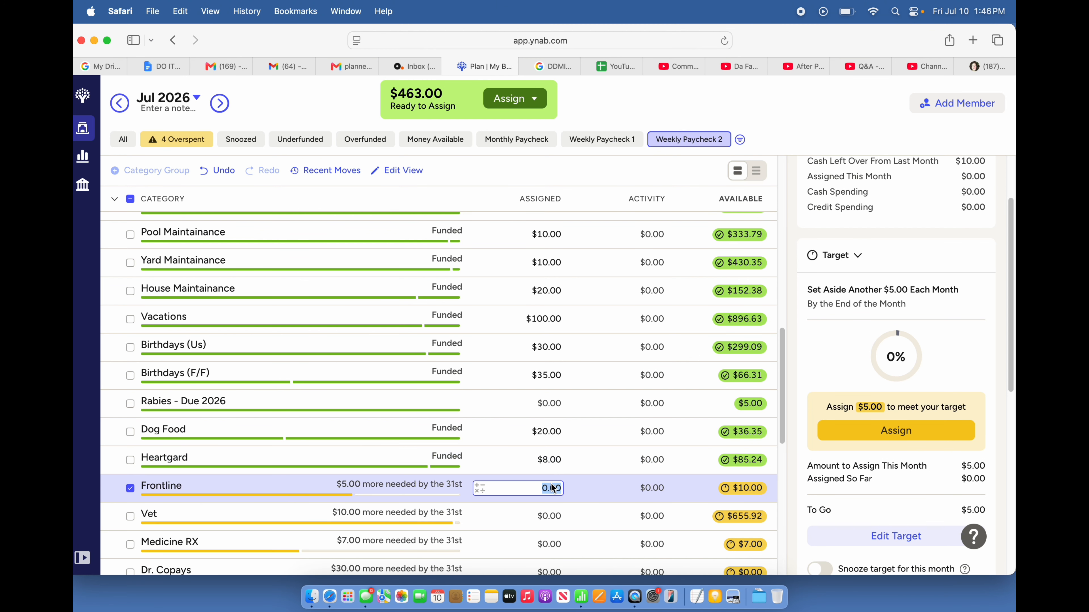
pyautogui.write('5')
pyautogui.press('Return')
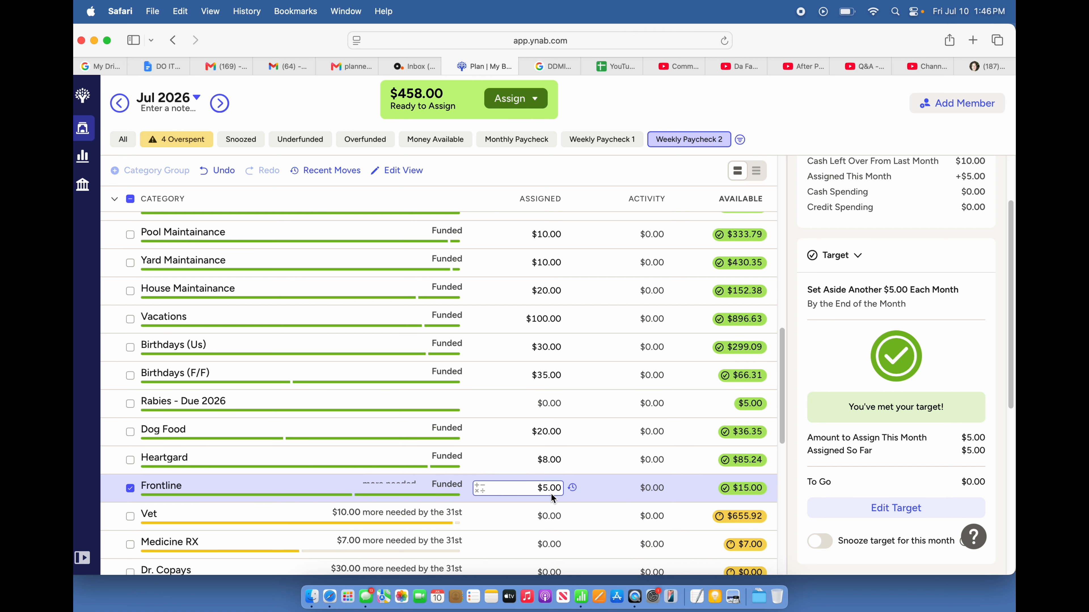
# - Assign $10 to the Vet category and $7 to the Medicine RX category
pyautogui.click(551, 518)
pyautogui.write('0')
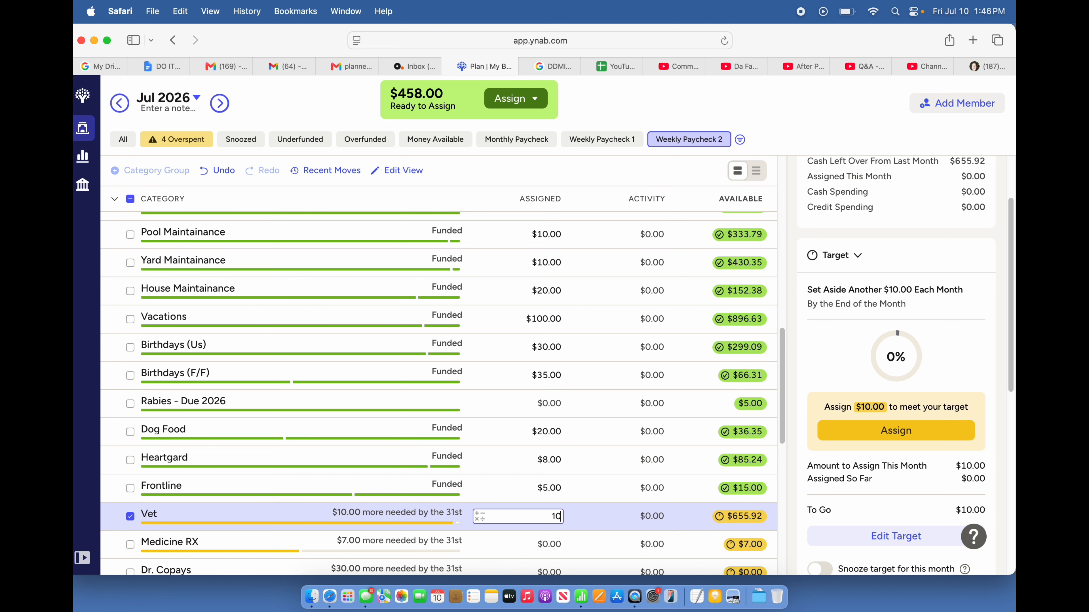
pyautogui.press('Return')
pyautogui.scroll(-3, 519, 510)
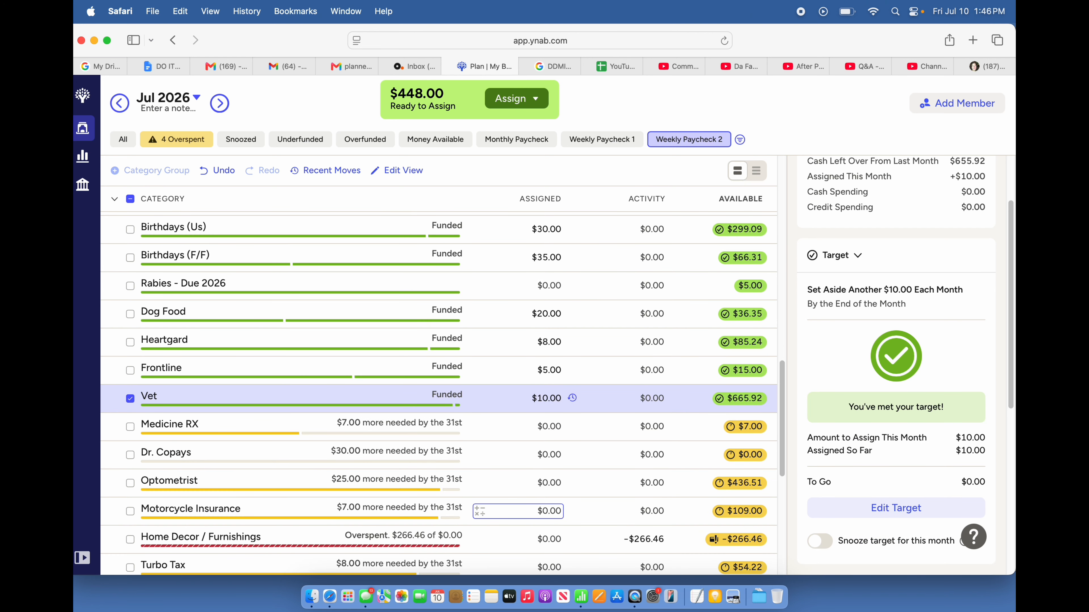
pyautogui.click(550, 426)
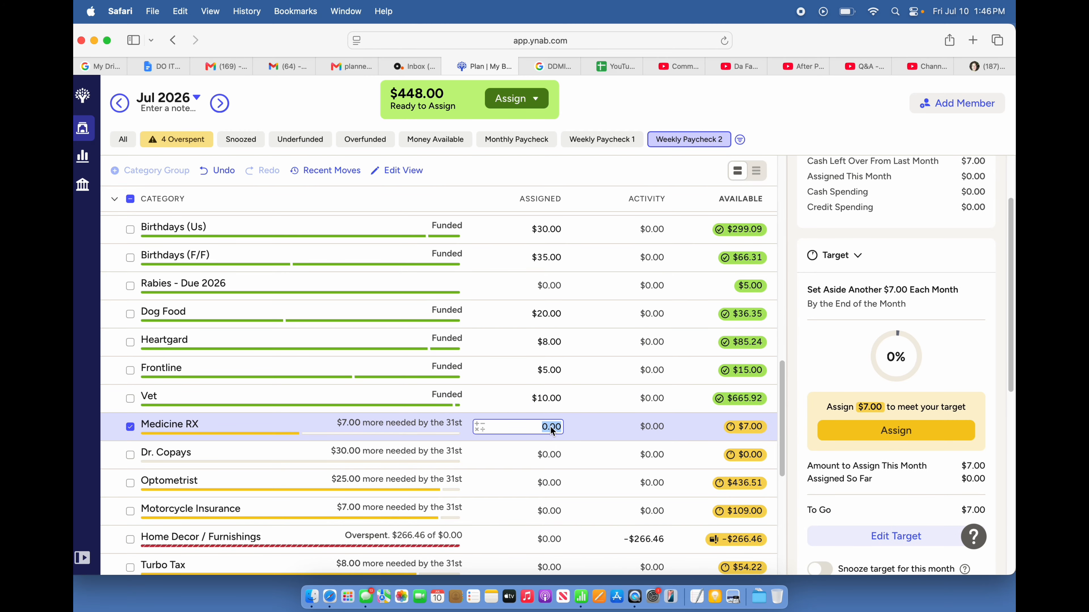
pyautogui.write('7')
pyautogui.press('Return')
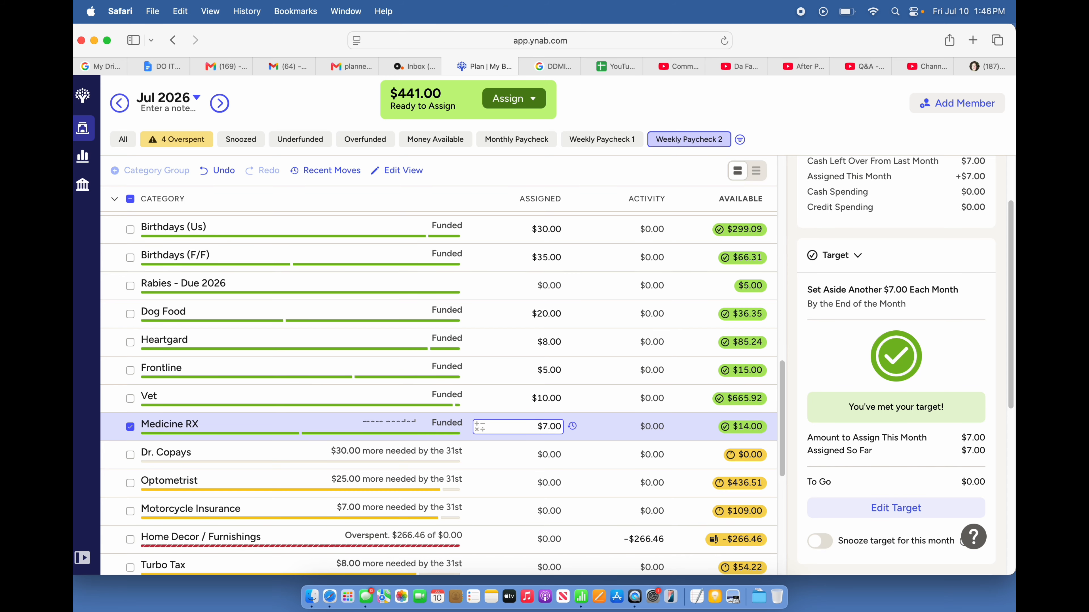
# - Assign $30 to the Dr. Copays category and $25 to the Optometrist category
pyautogui.click(553, 457)
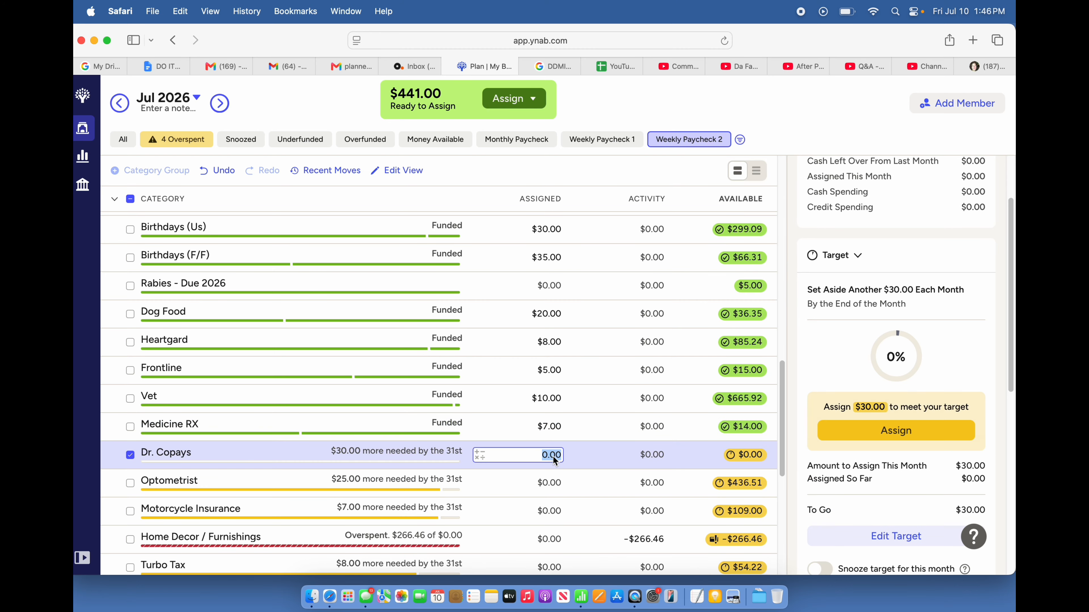
pyautogui.write('30')
pyautogui.press('Return')
pyautogui.scroll(-1, 569, 489)
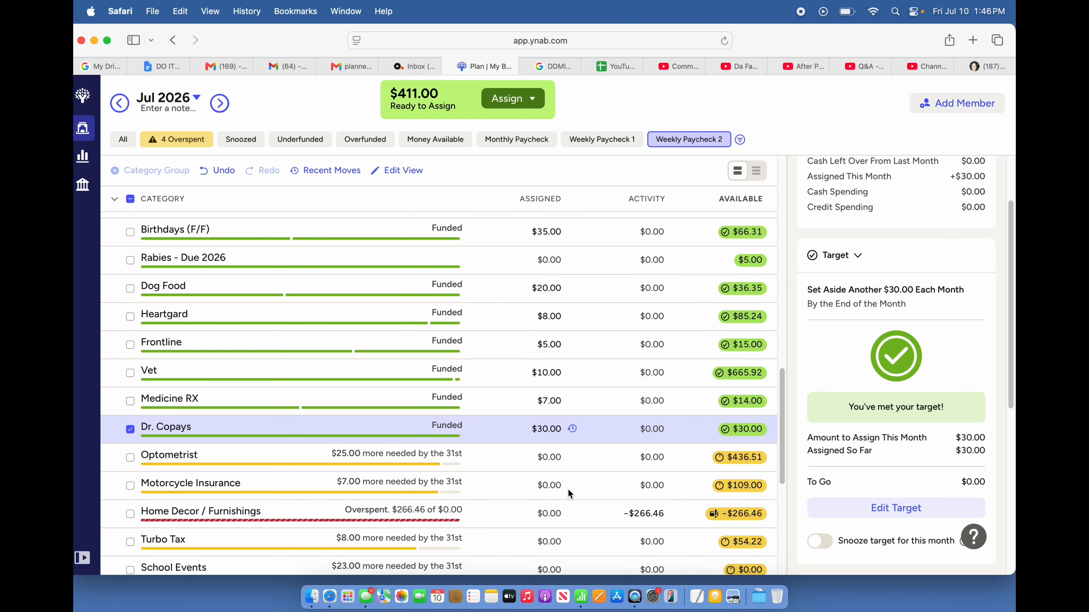
pyautogui.click(543, 457)
pyautogui.click(543, 458)
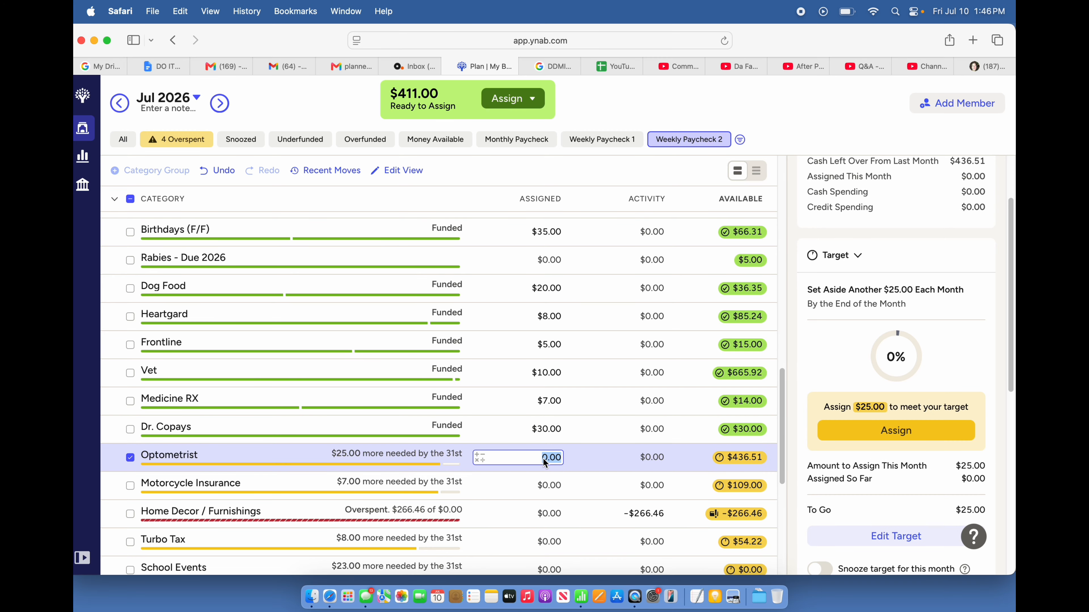
pyautogui.write('25')
pyautogui.press('Return')
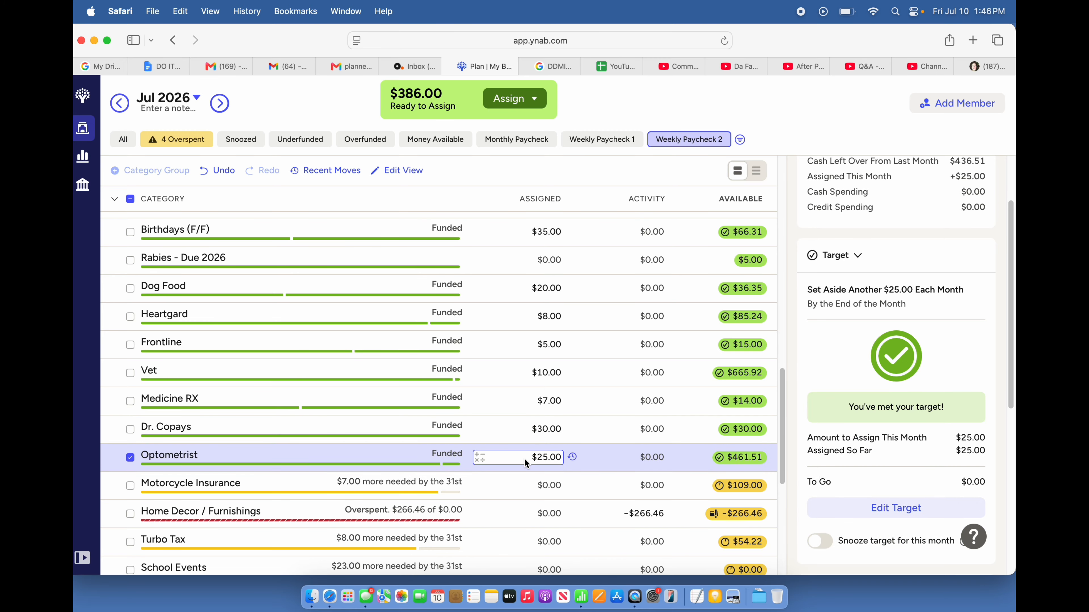
# - Assign $7 to the Motorcycle Insurance category and $8 to the Turbo Tax category
pyautogui.scroll(-2, 524, 462)
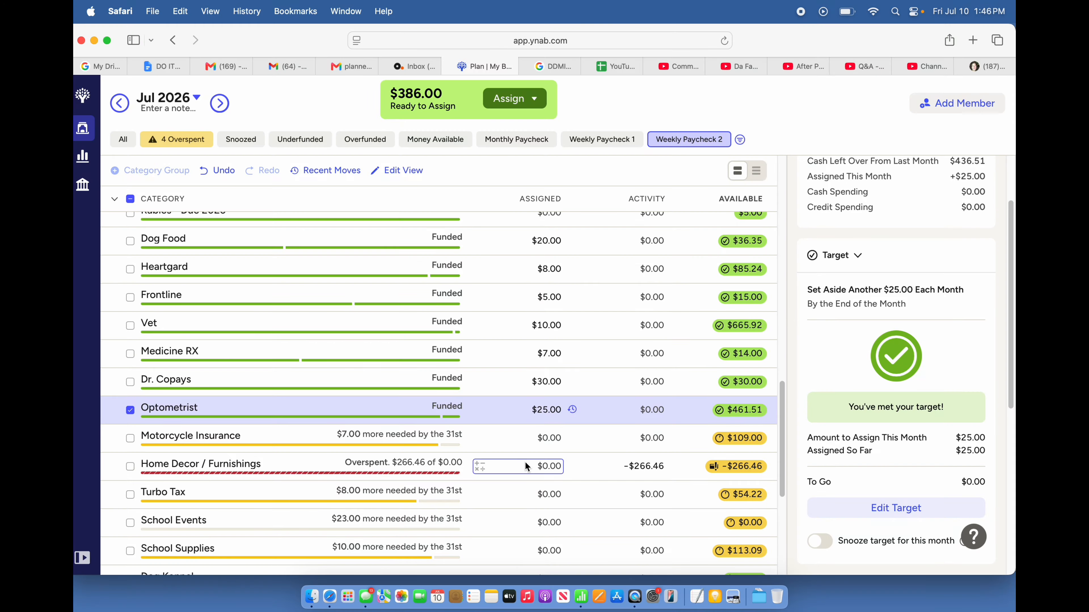
pyautogui.click(533, 439)
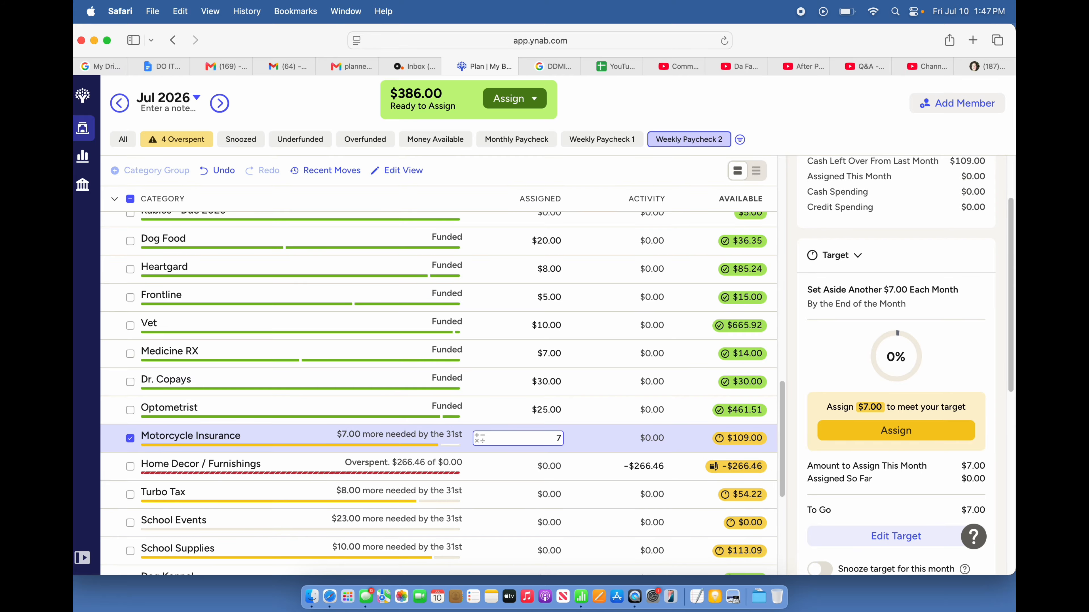
pyautogui.write('7')
pyautogui.press('Return')
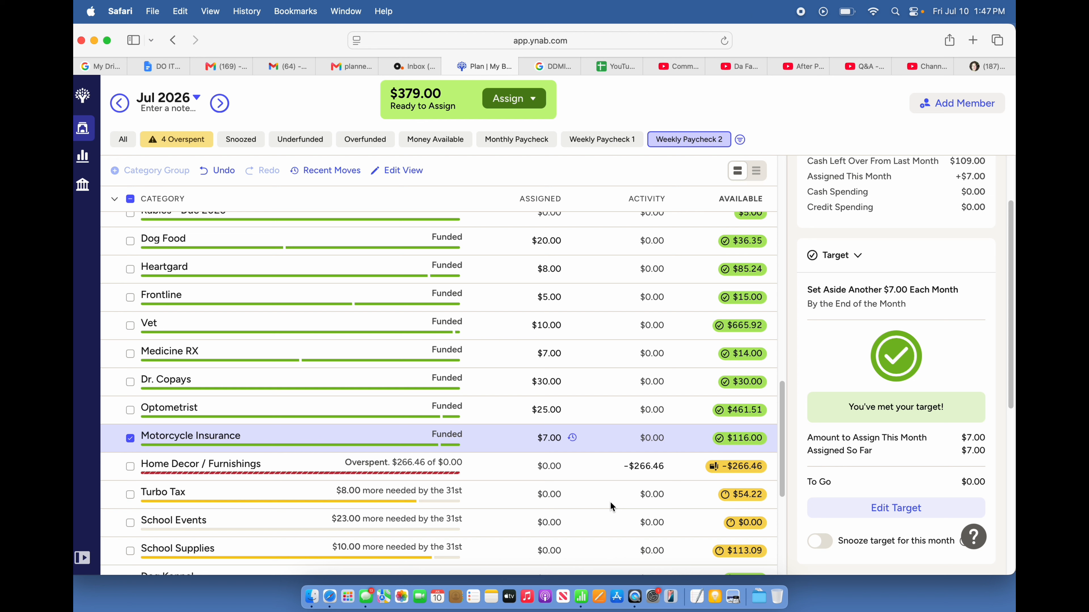
pyautogui.click(534, 494)
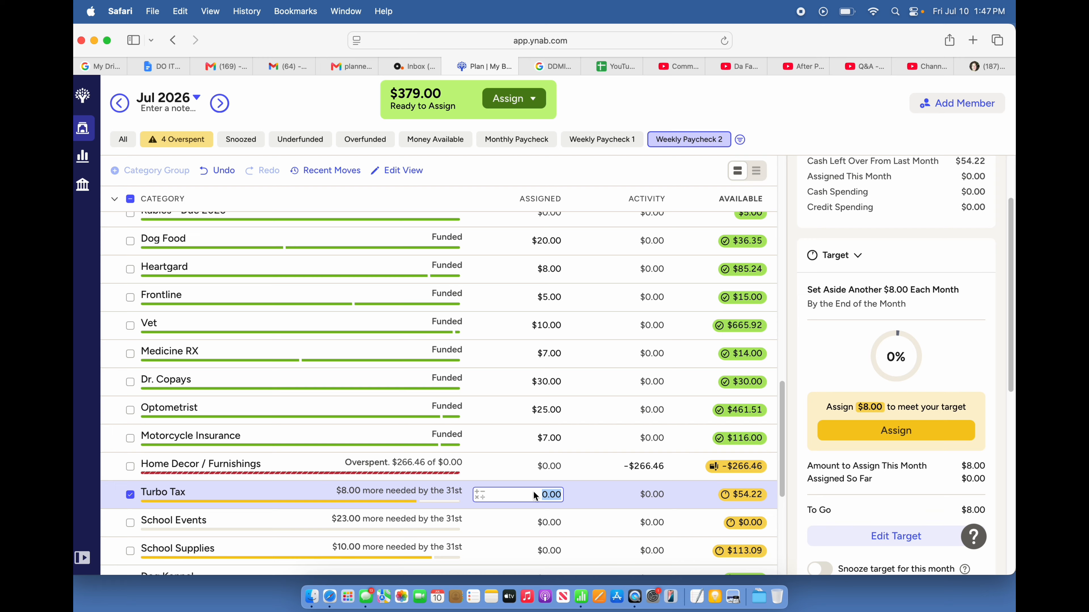
pyautogui.press('Return')
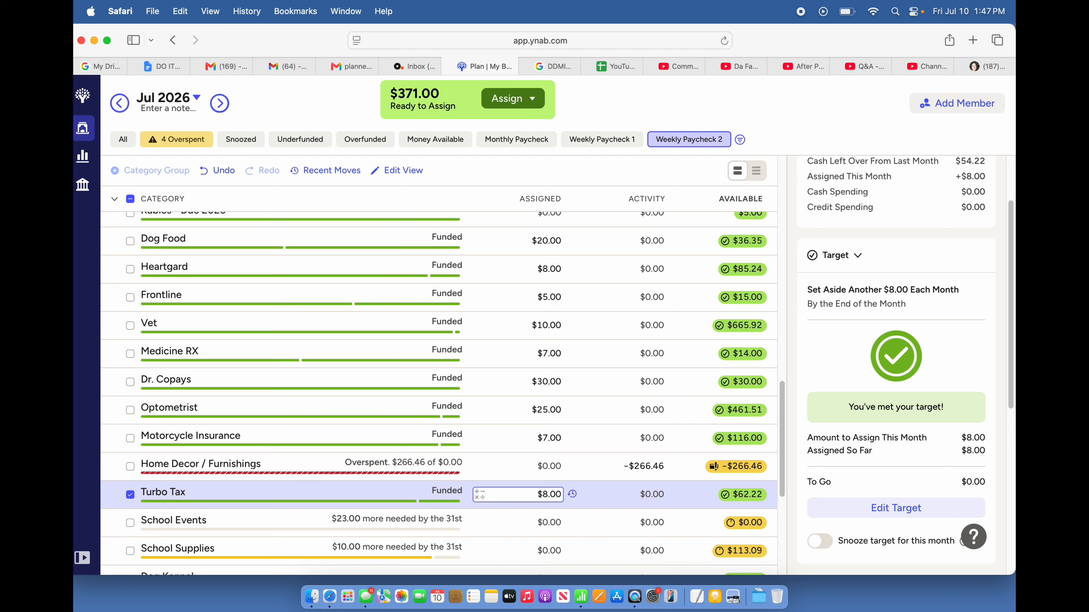
# - Assign $23 to the School Events category and $10 to the School Supplies category
pyautogui.click(549, 524)
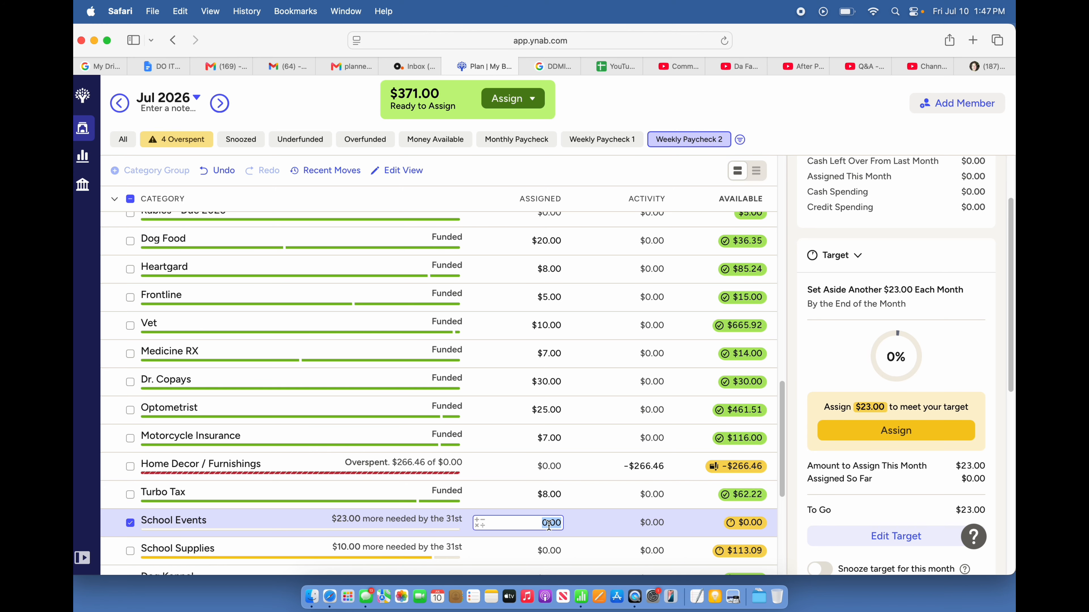
pyautogui.write('23')
pyautogui.press('Return')
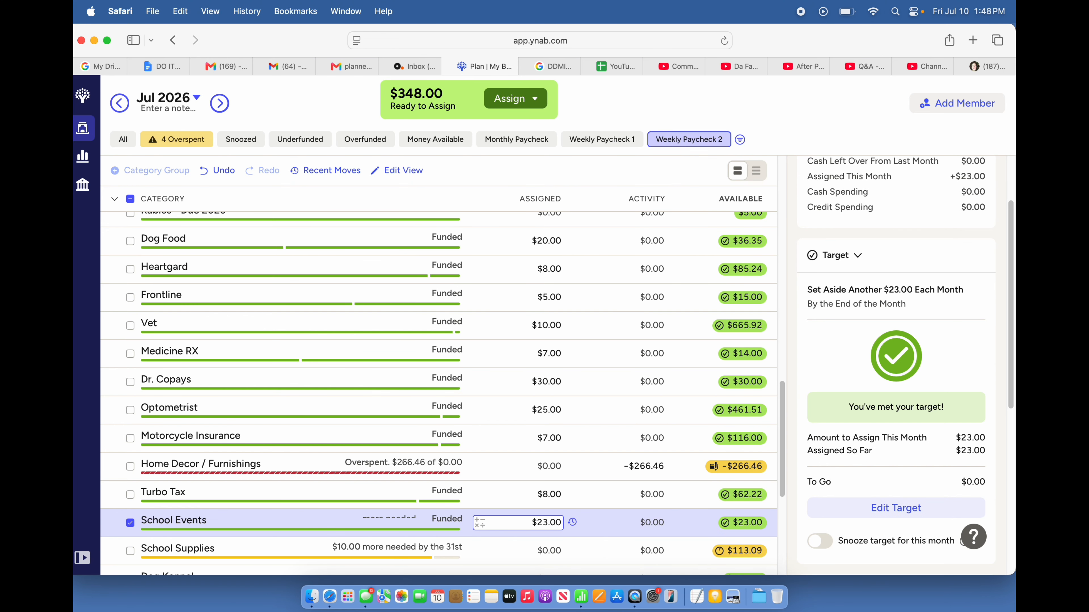
pyautogui.scroll(-2, 553, 551)
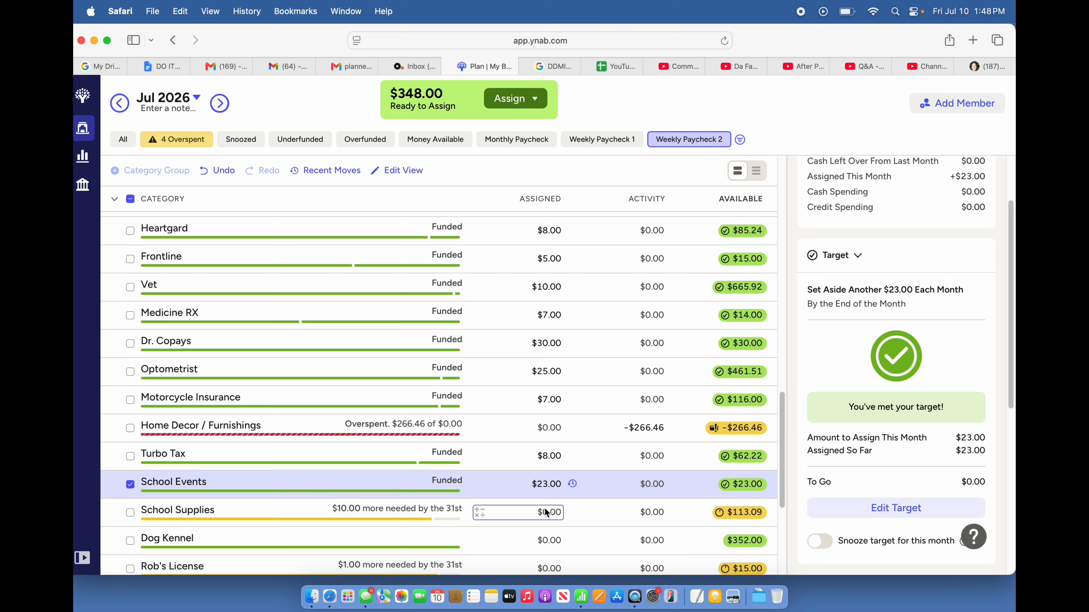
pyautogui.click(547, 513)
pyautogui.write('10')
pyautogui.press('Return')
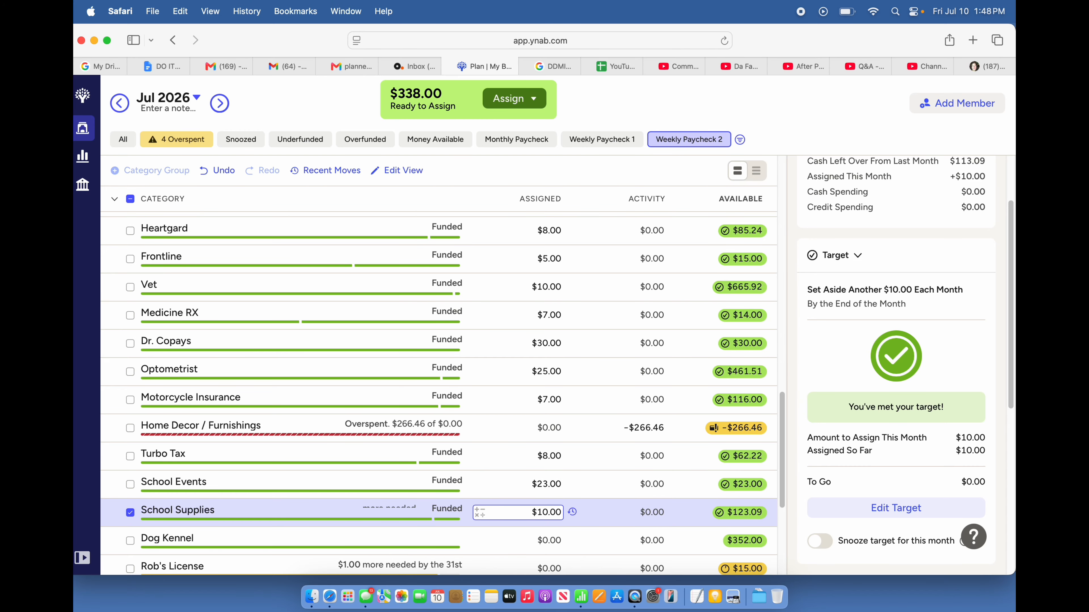
# - Assign $1 to each of the two License categories listed below Dog Kennel
pyautogui.click(543, 541)
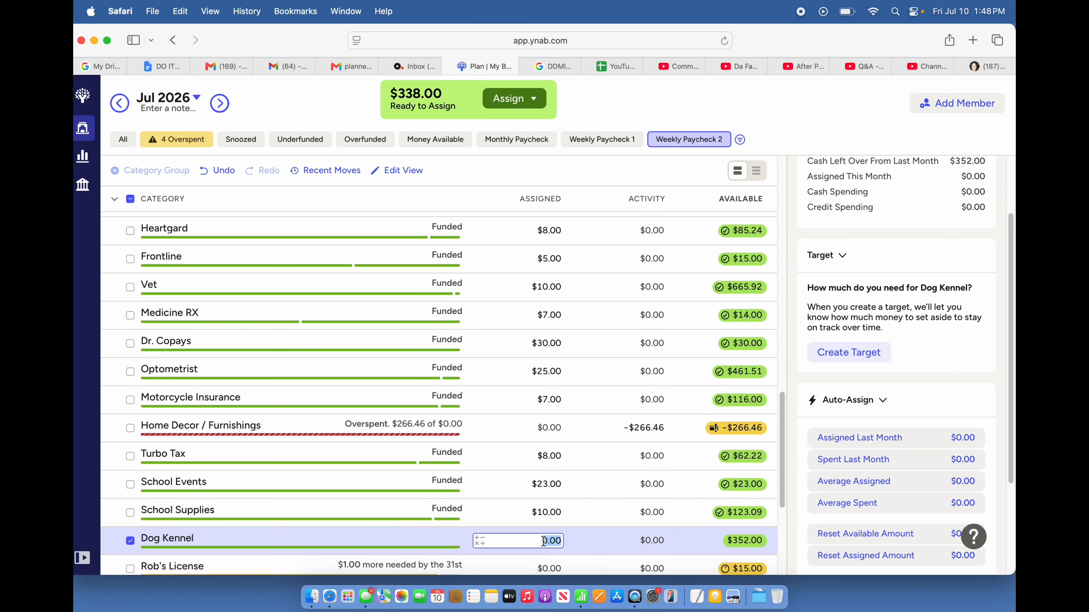
pyautogui.scroll(-3, 543, 541)
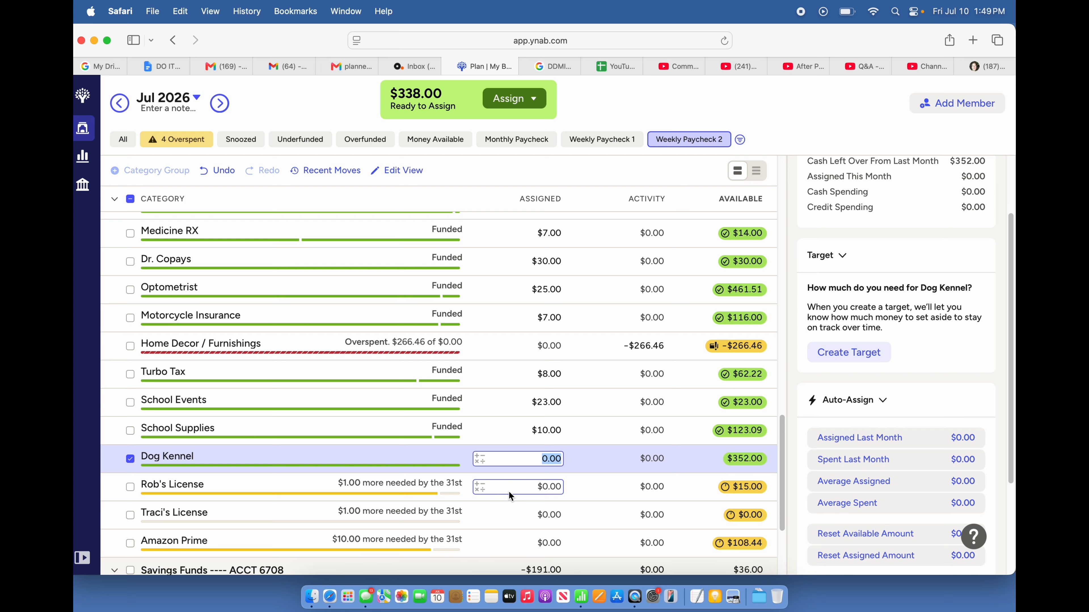
pyautogui.click(509, 491)
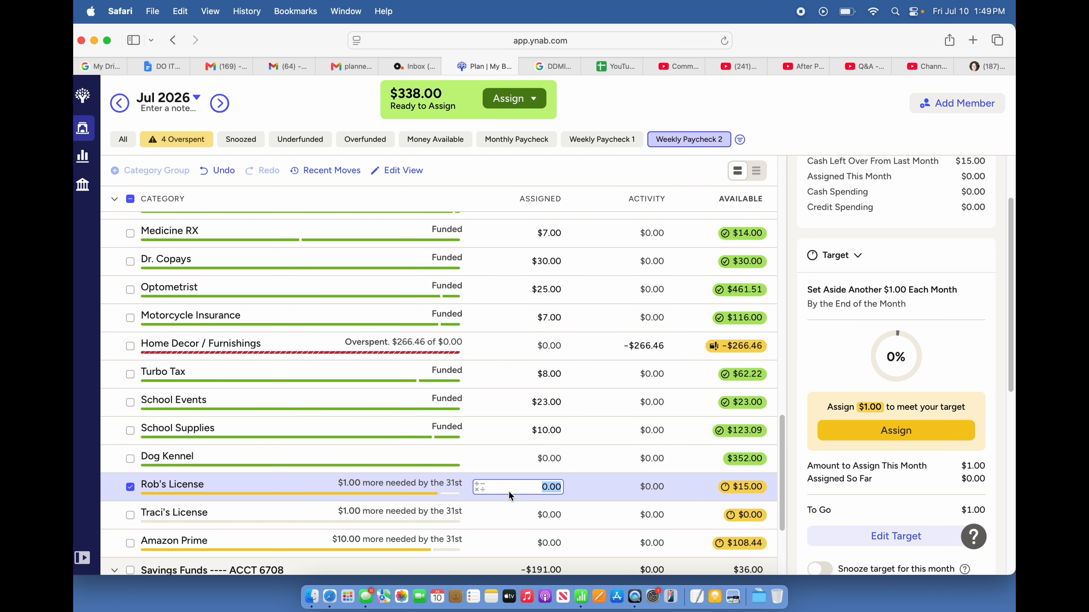
pyautogui.write('1')
pyautogui.press('Return')
pyautogui.click(515, 512)
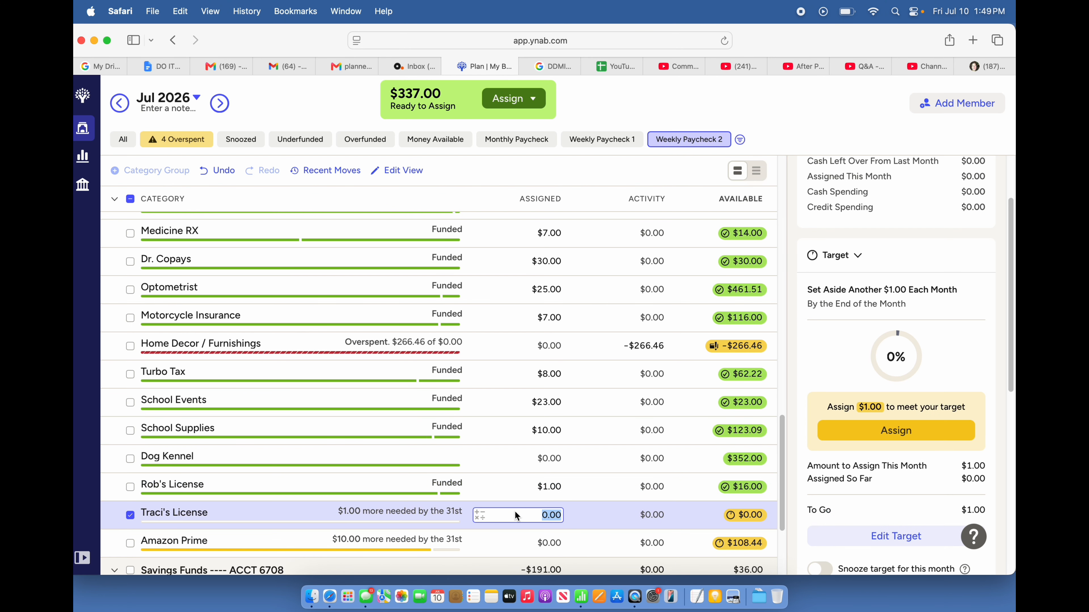
pyautogui.write('1')
pyautogui.press('Return')
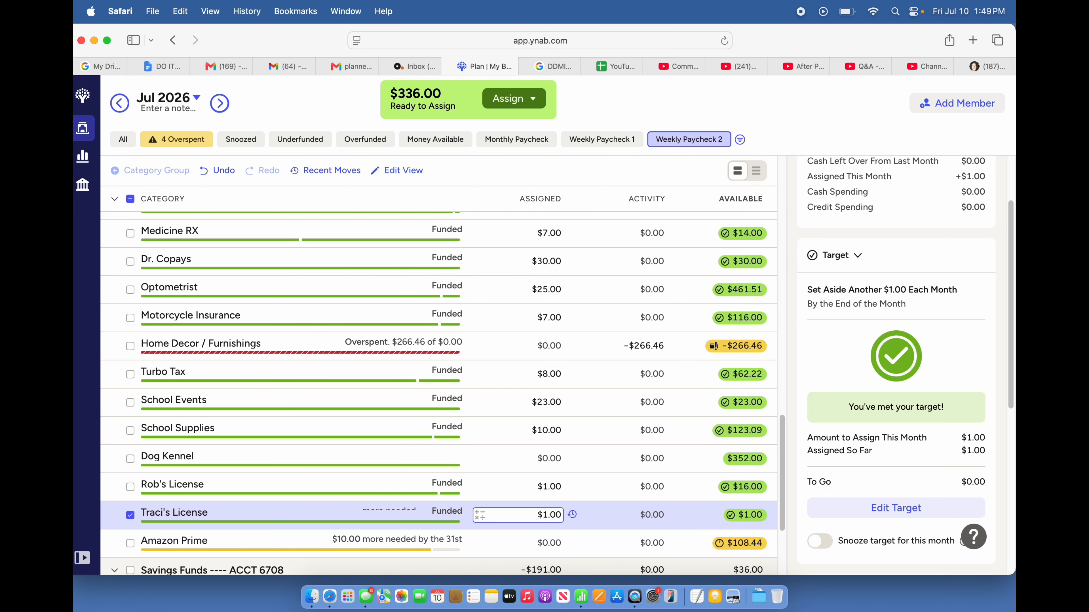
# - Assign $10 to the Amazon Prime category and $100 to the Laddered Savings category
pyautogui.scroll(-3, 534, 472)
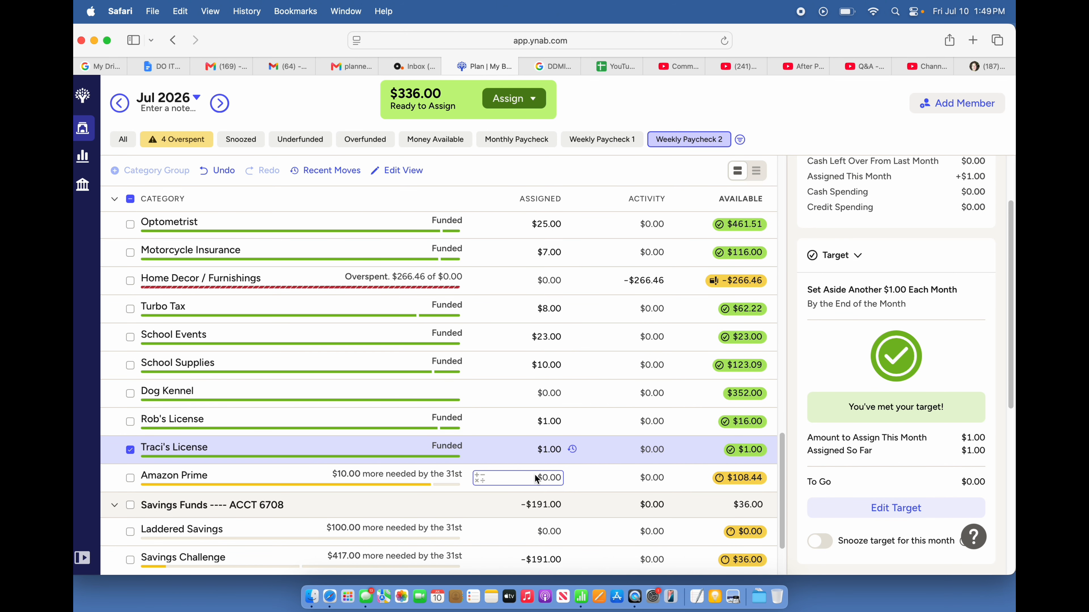
pyautogui.click(534, 473)
pyautogui.write('10')
pyautogui.press('Return')
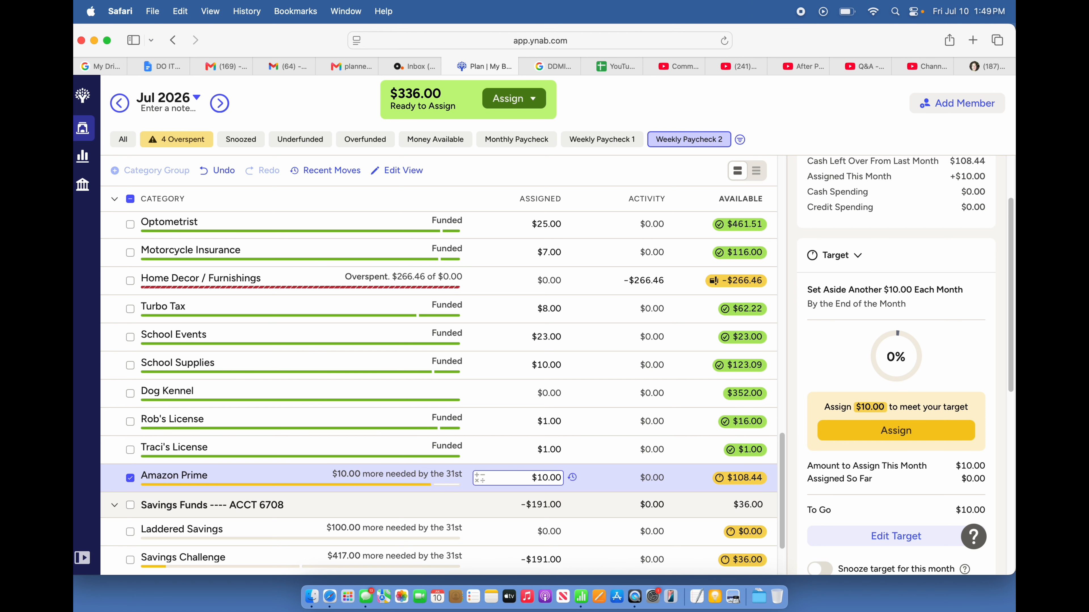
pyautogui.scroll(-4, 534, 476)
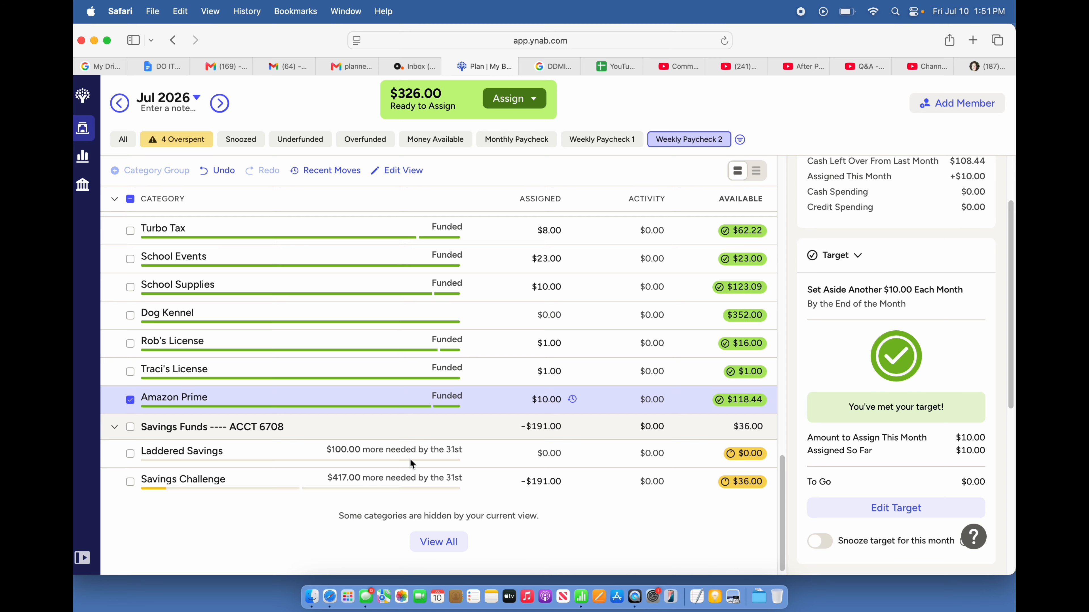
pyautogui.click(519, 457)
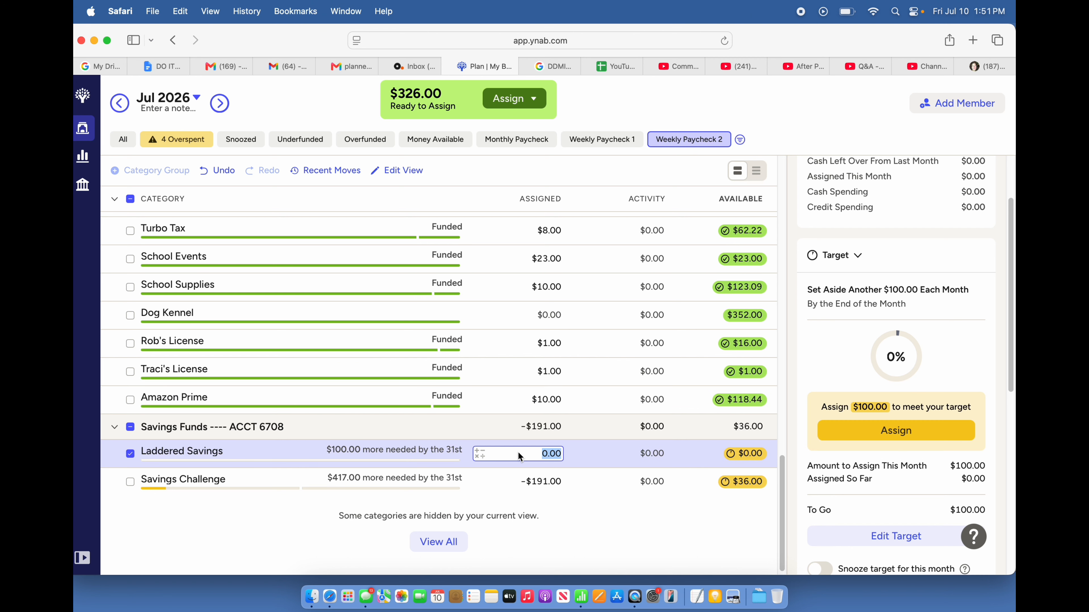
pyautogui.write('100')
pyautogui.press('Return')
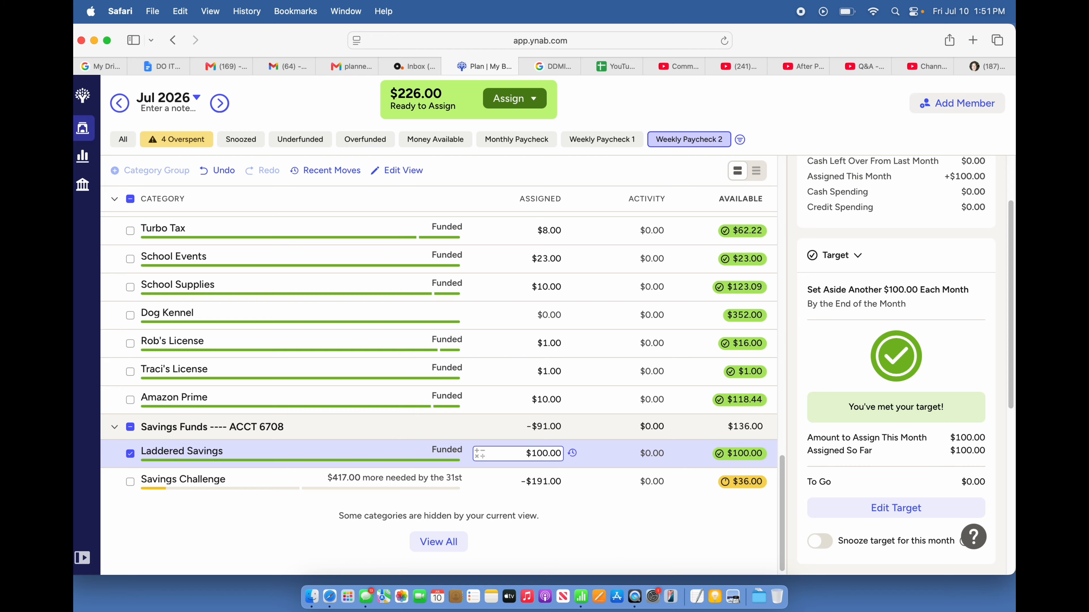
# - Add $226 to the amount already assigned to the Savings Challenge category
pyautogui.click(516, 480)
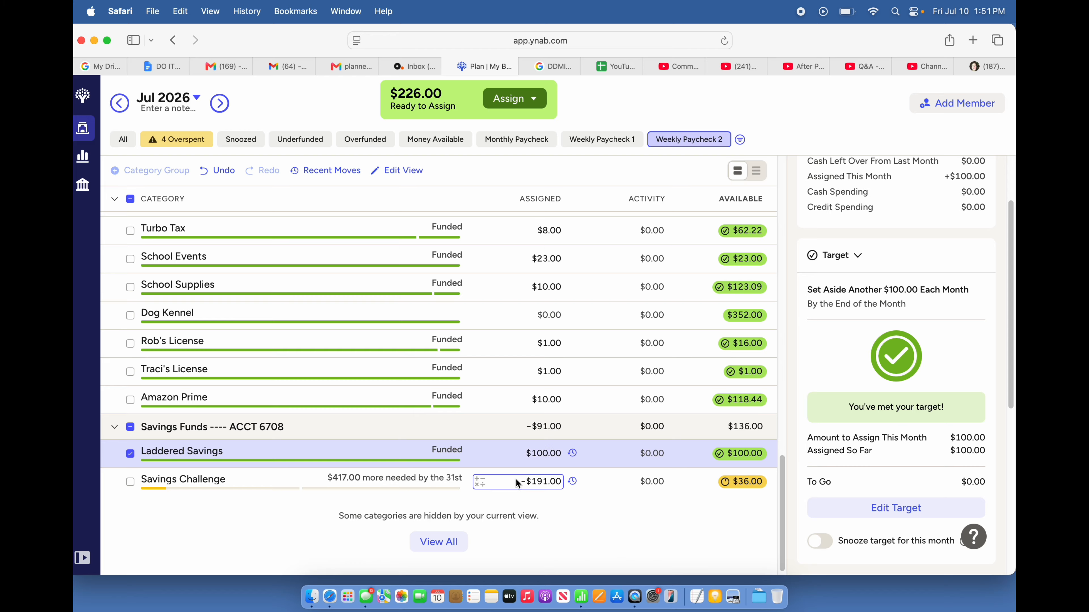
pyautogui.click(478, 486)
pyautogui.click(466, 518)
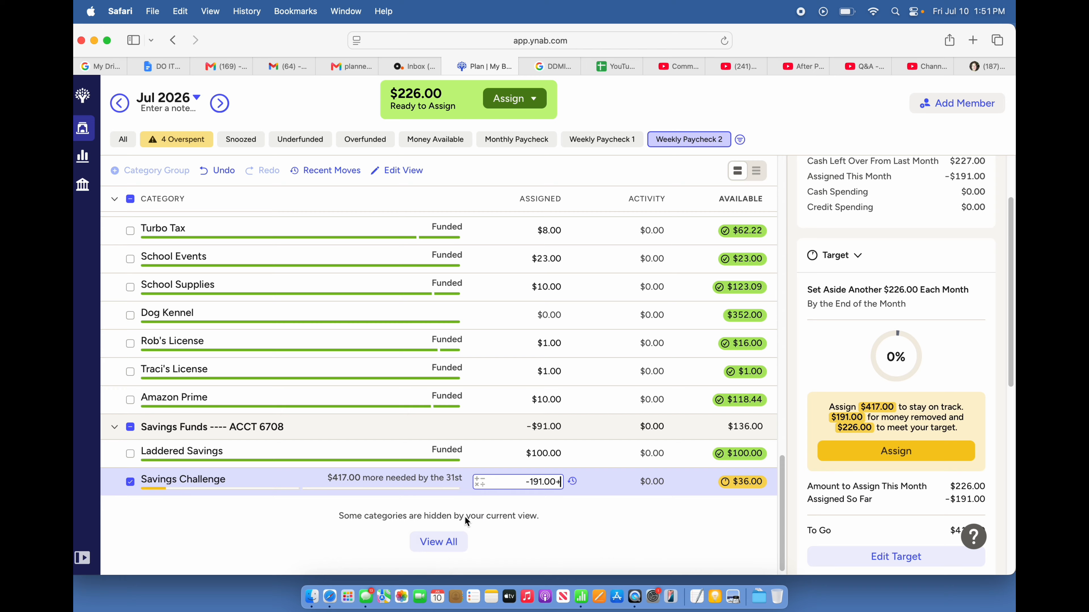
pyautogui.write('226.00')
pyautogui.press('Return')
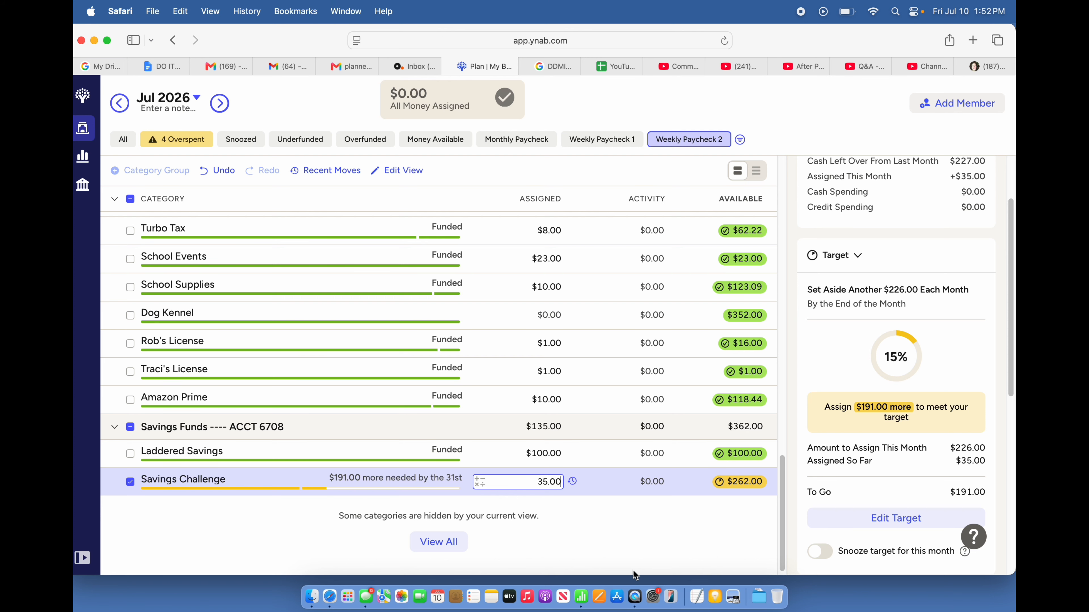
# - Review the assigned and available amounts of the sinking fund categories back up to 2026 Christmas (Us)
pyautogui.scroll(3, 717, 543)
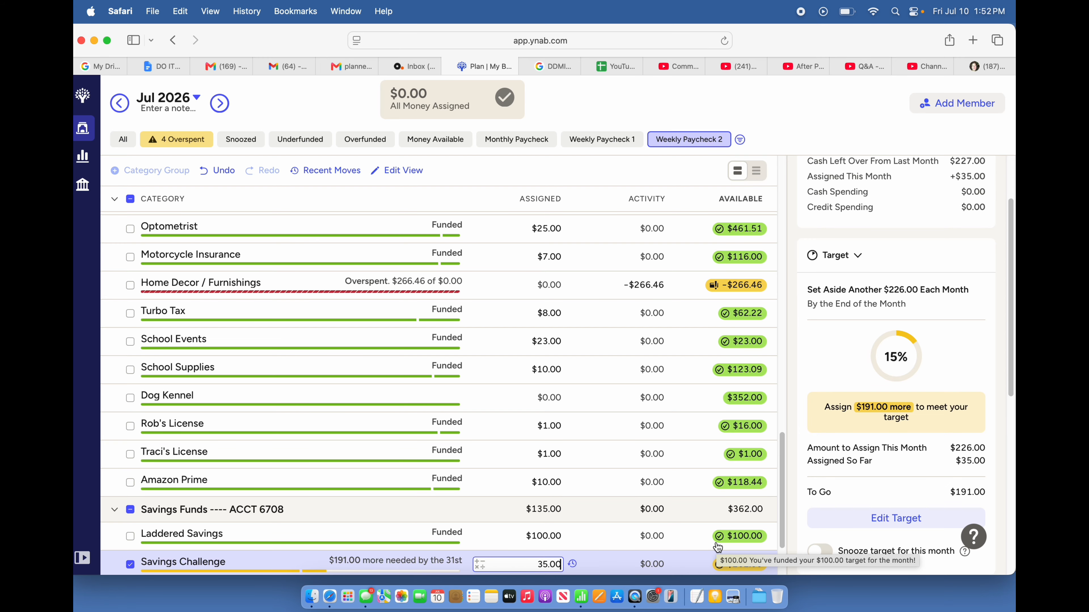
pyautogui.scroll(5, 718, 548)
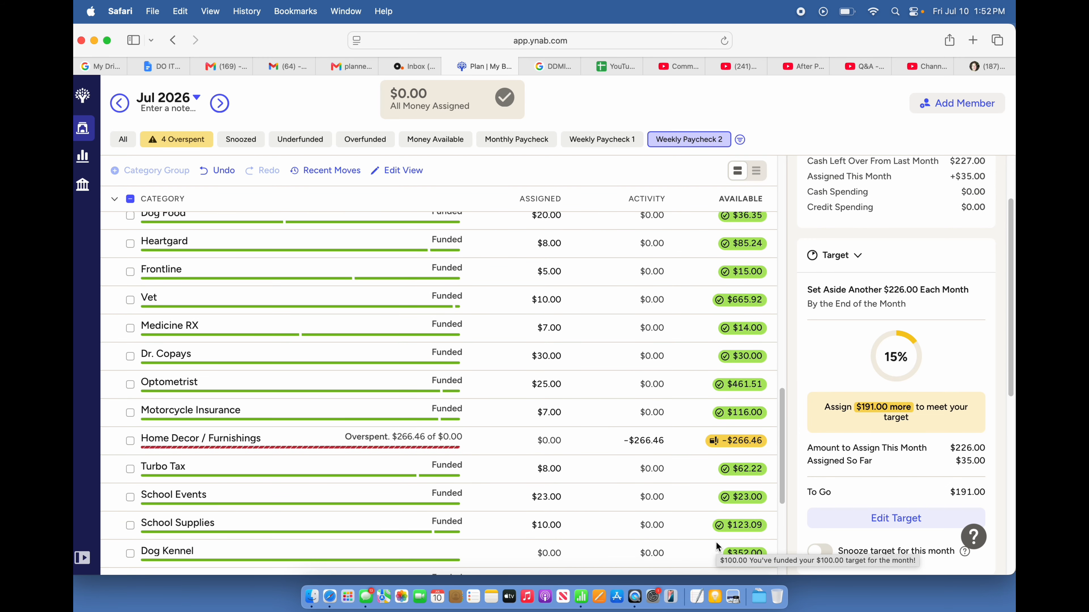
pyautogui.scroll(10, 717, 548)
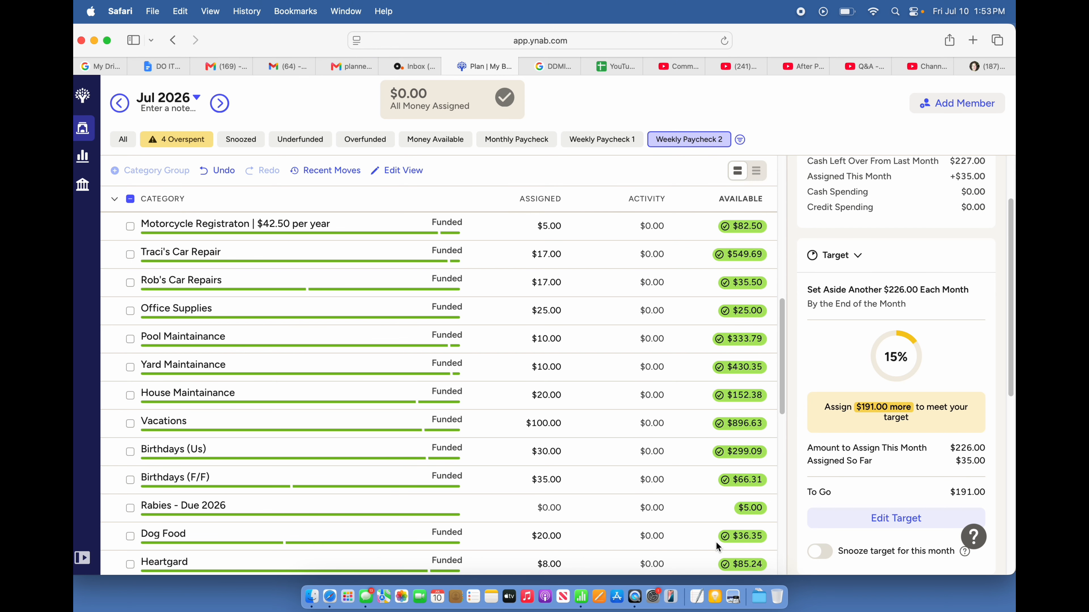
pyautogui.scroll(3, 716, 542)
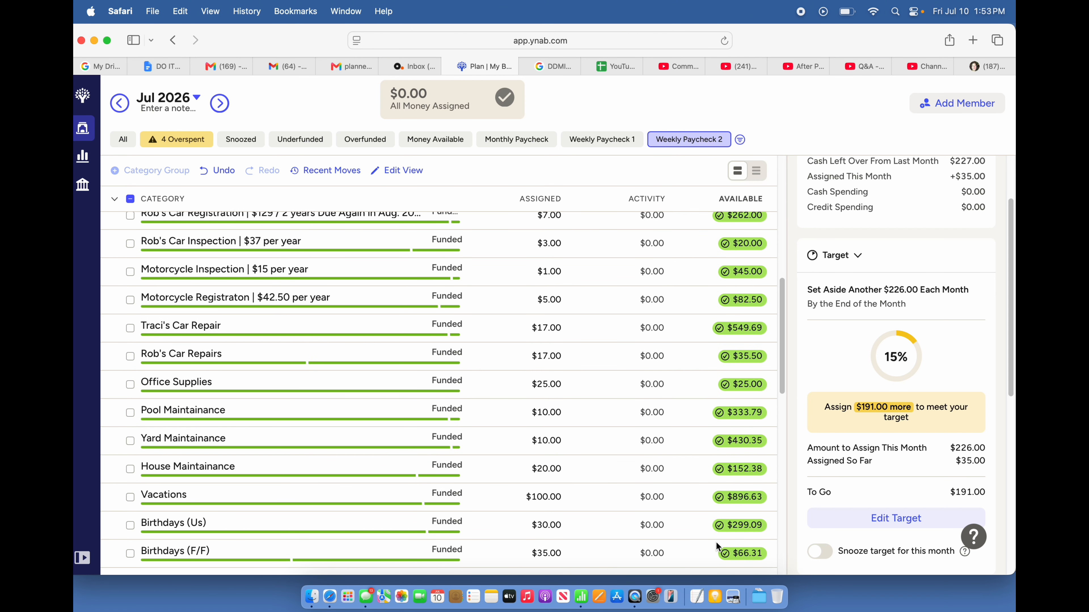
pyautogui.scroll(5, 716, 542)
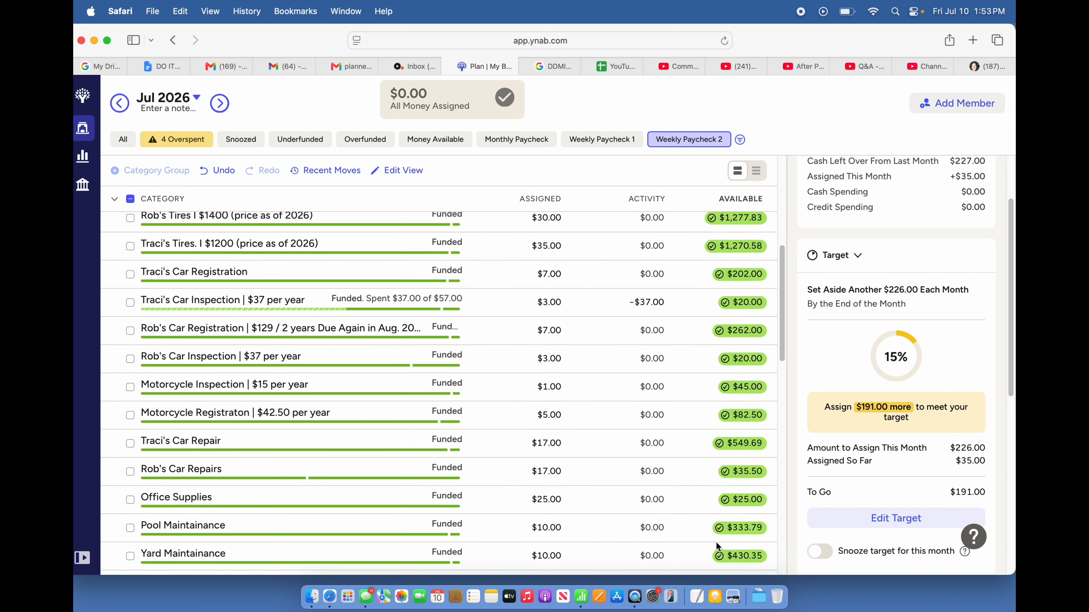
pyautogui.scroll(4, 716, 542)
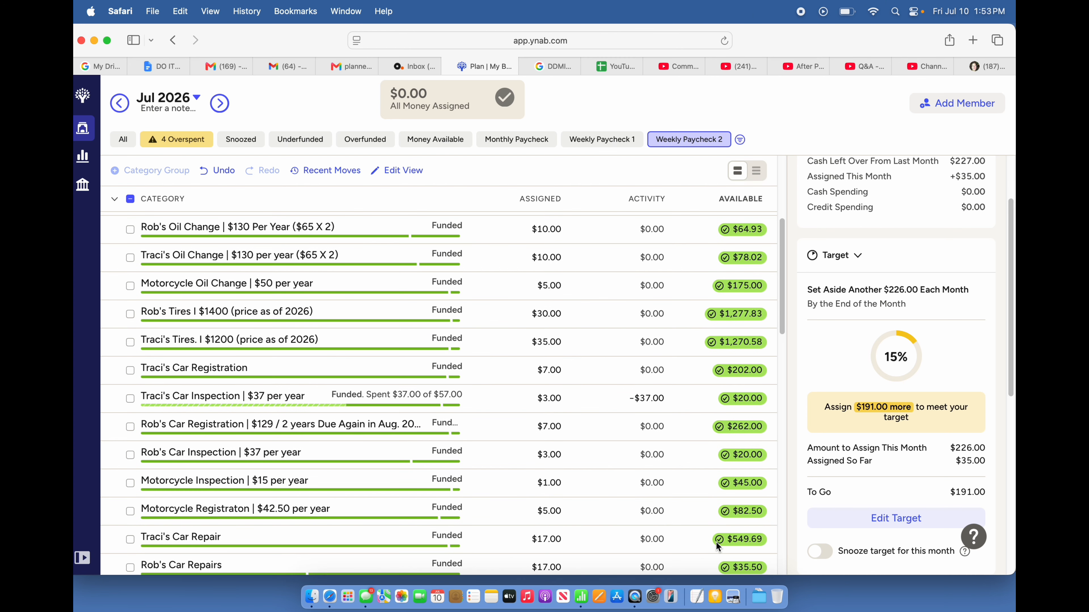
pyautogui.scroll(4, 717, 547)
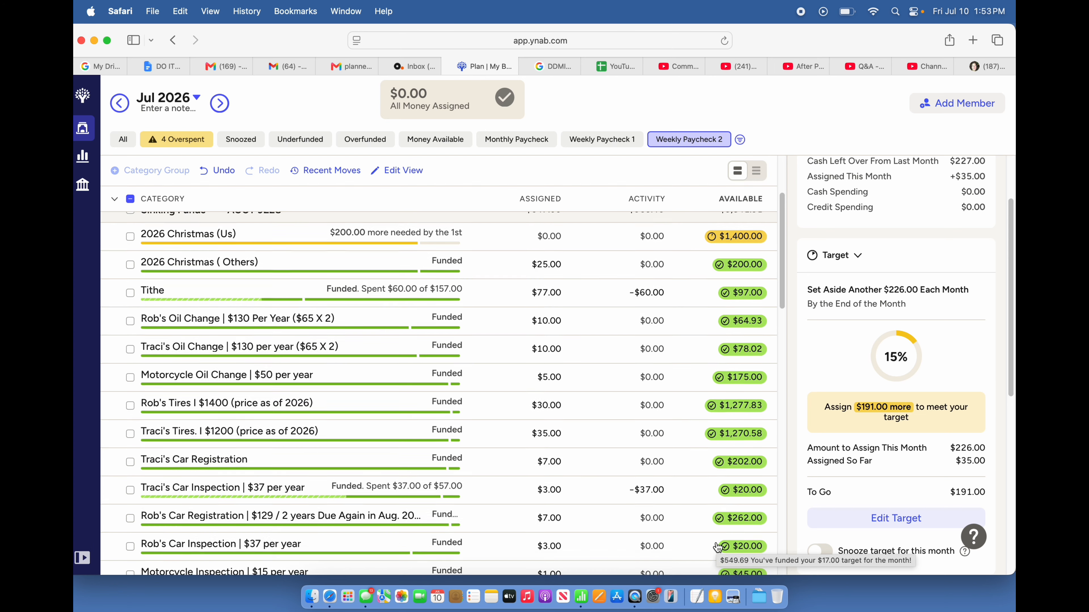